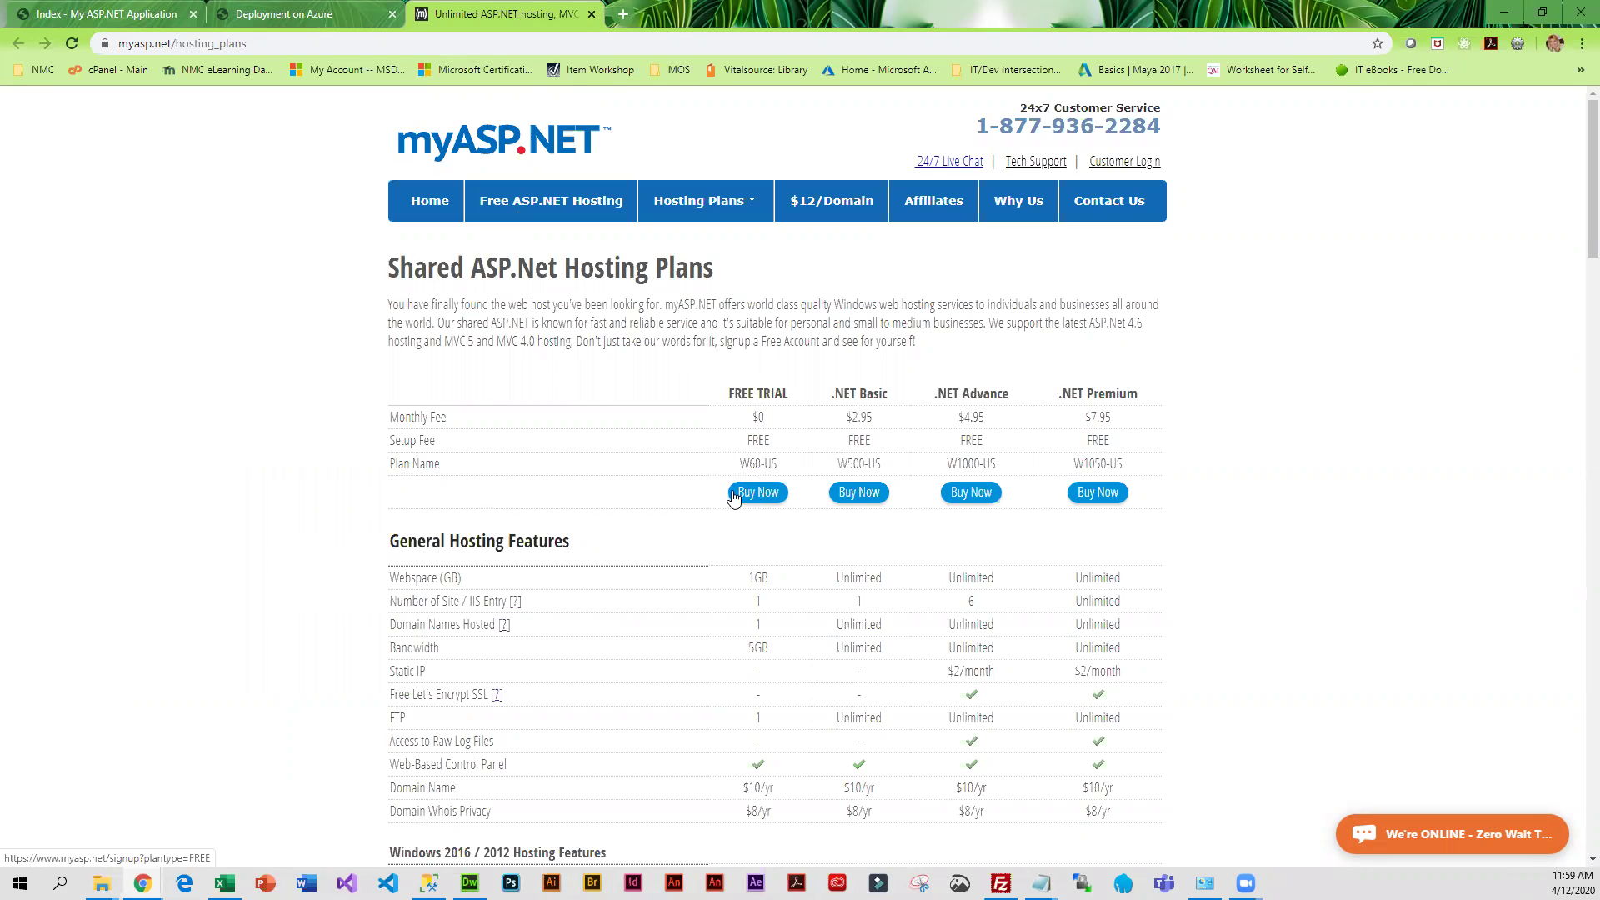
# Compare the shared hosting plans and choose Buy Now on the $0 FREE TRIAL plan
pyautogui.scroll(-2, 724, 484)
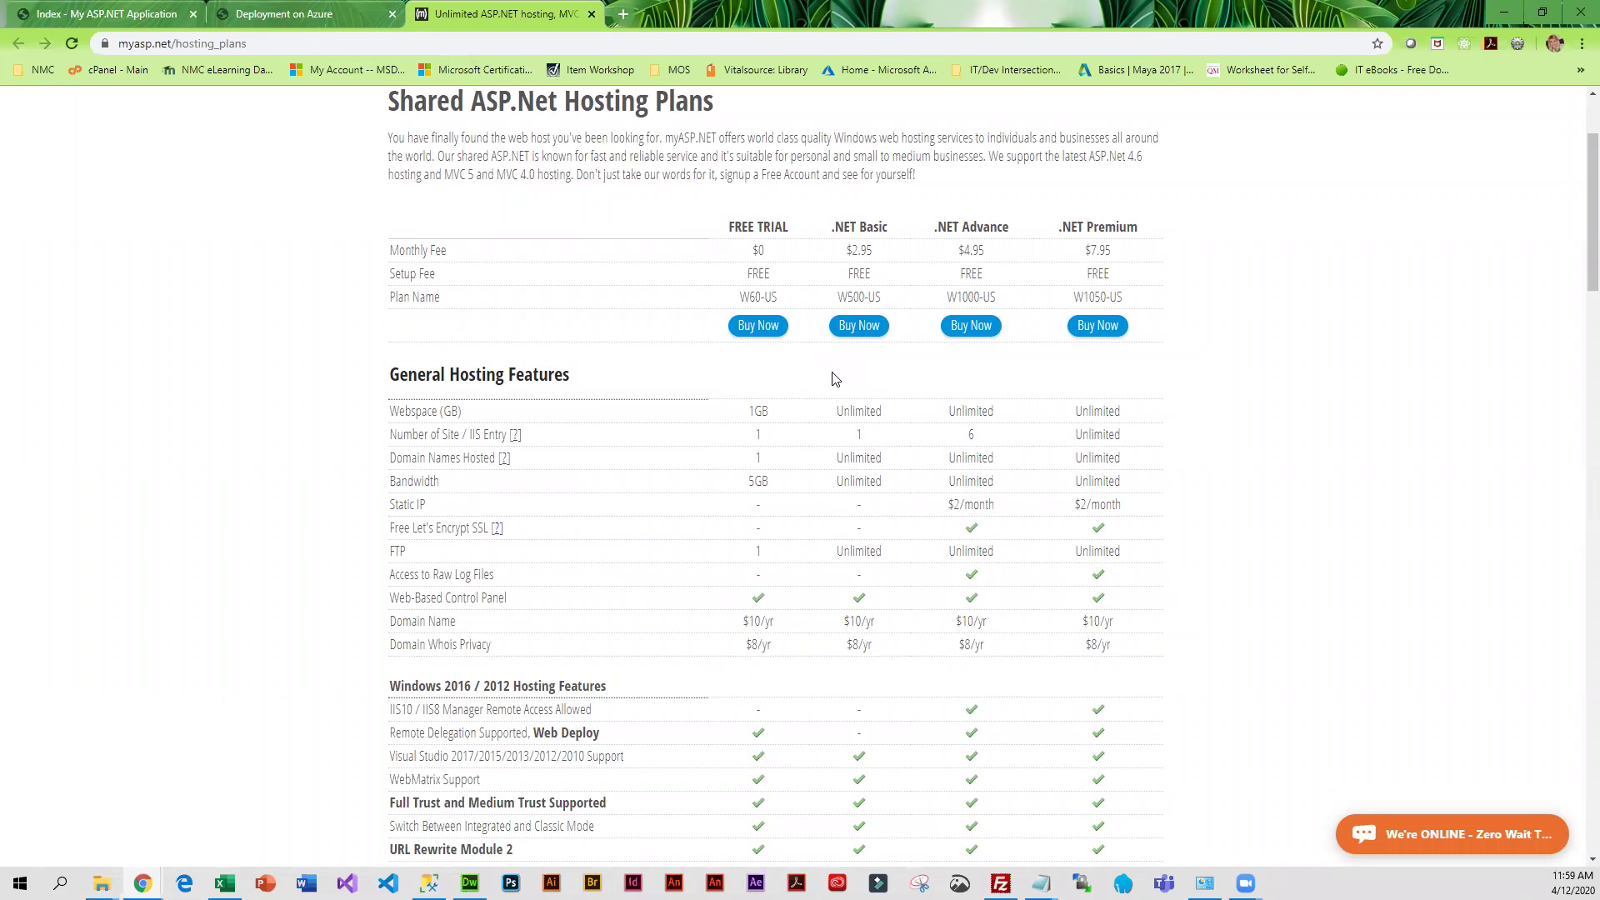
pyautogui.click(759, 326)
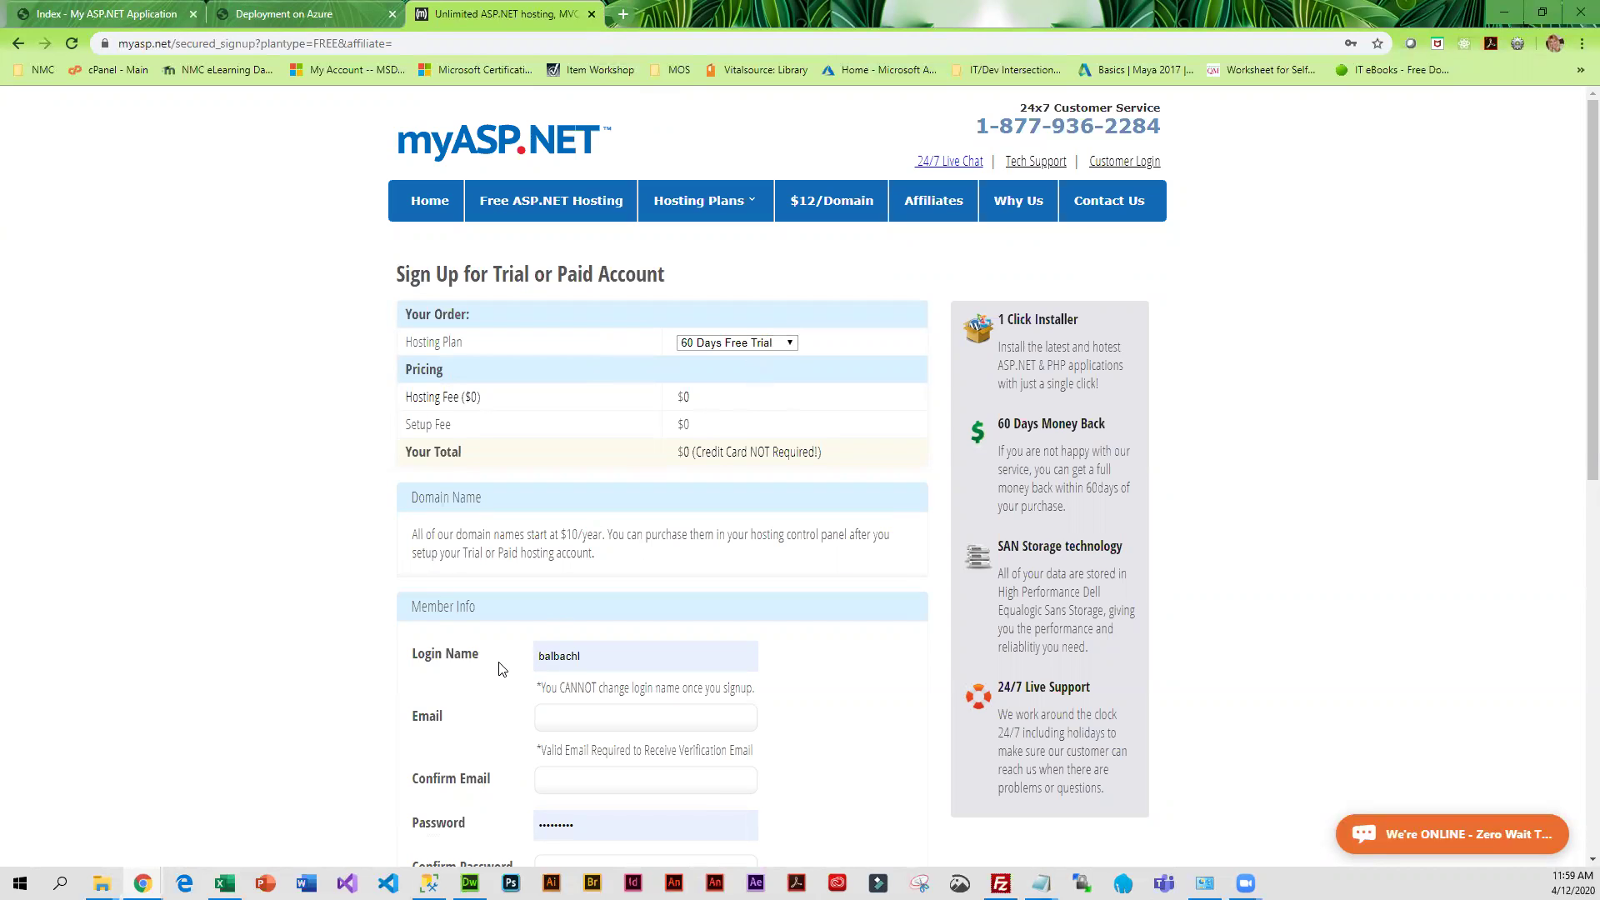
# Confirm 60 Days Free Trial in the Hosting Plan dropdown and review the Member Info fields
pyautogui.scroll(-2, 359, 763)
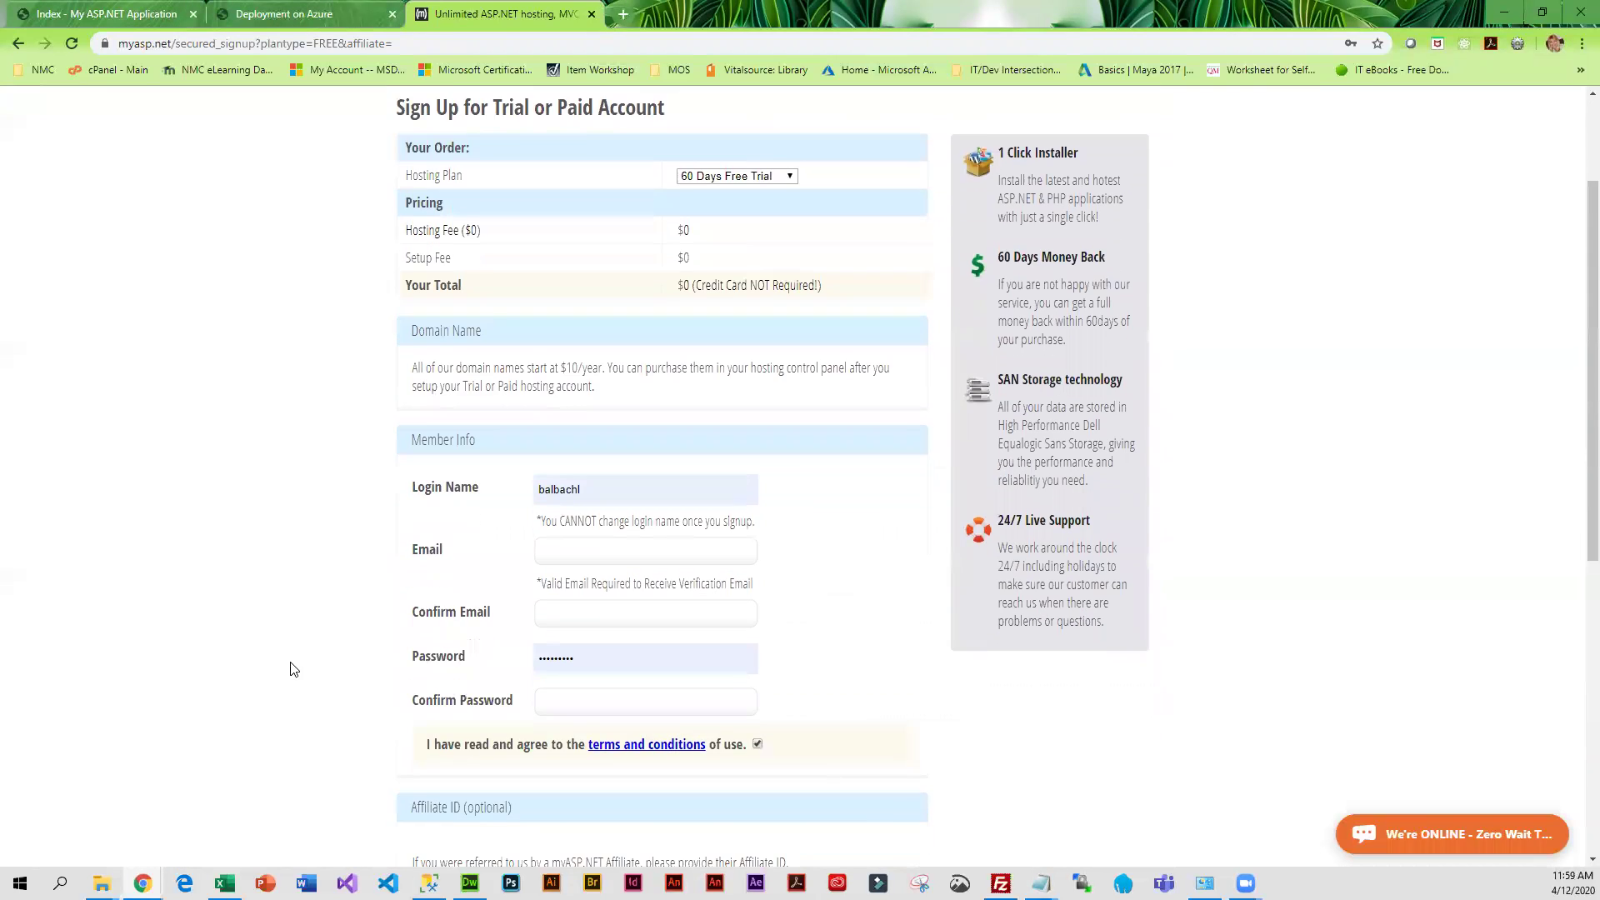
pyautogui.click(795, 177)
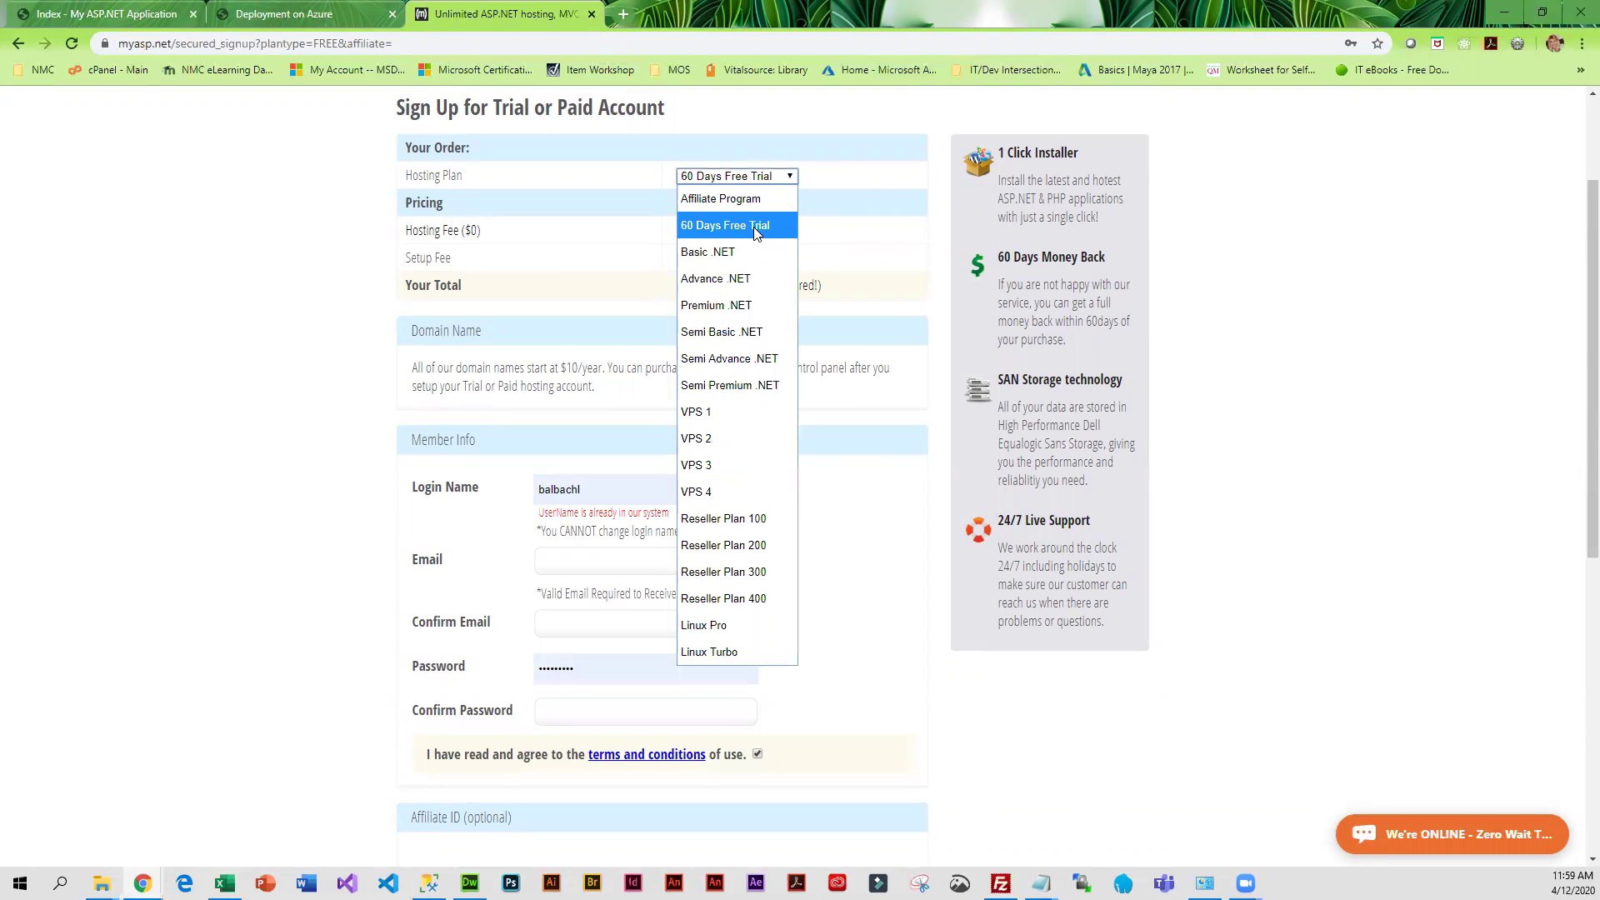
pyautogui.click(760, 225)
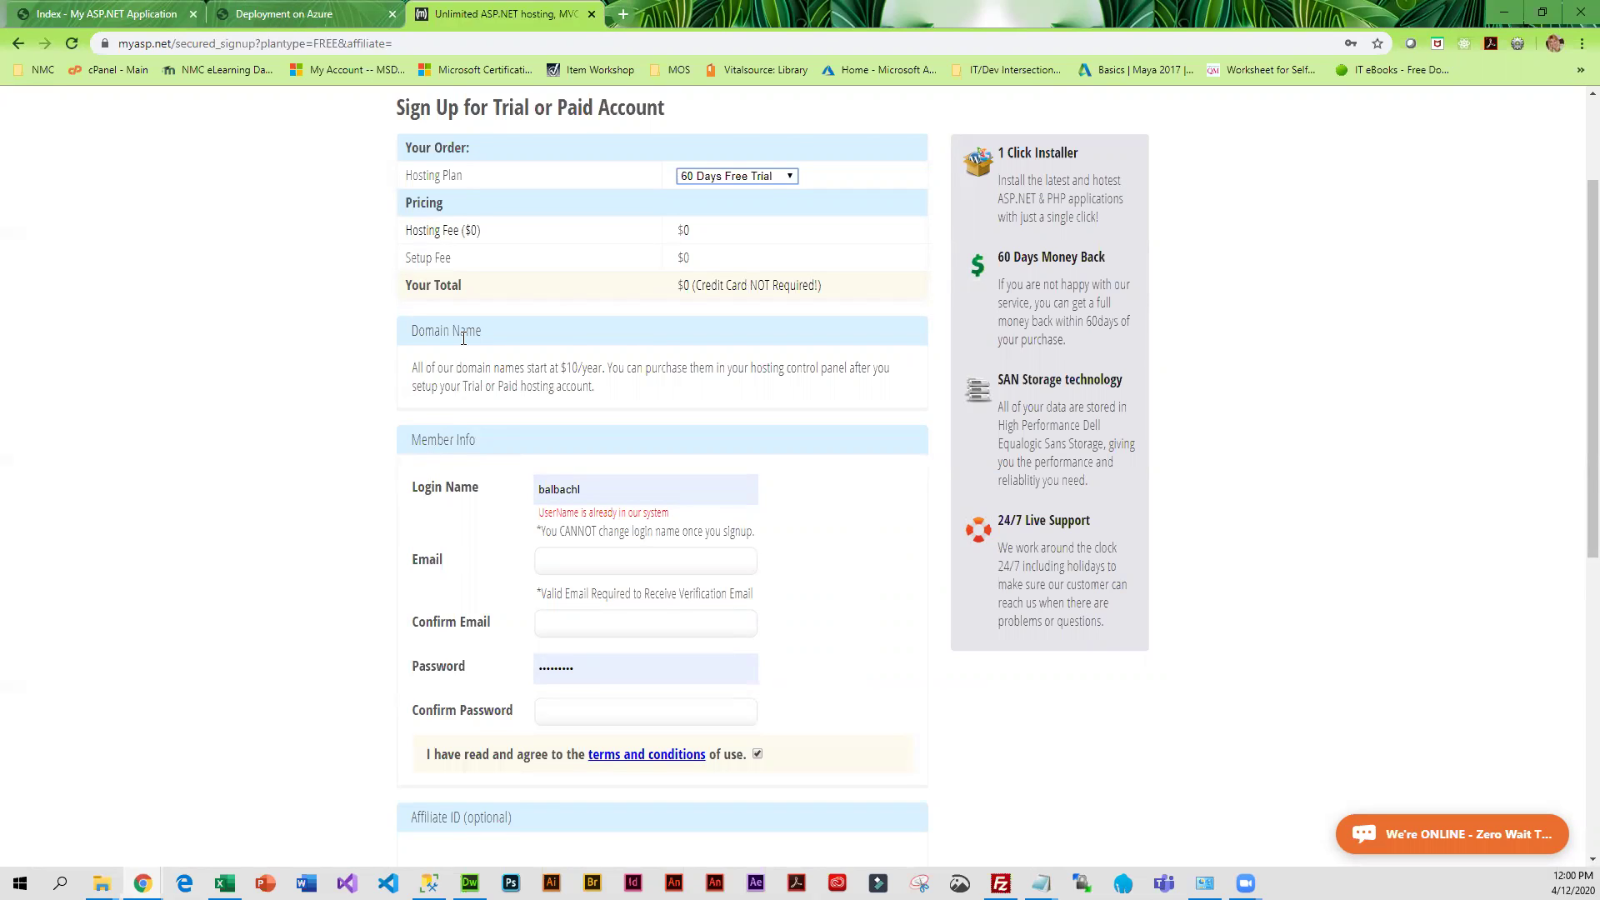
pyautogui.scroll(2, 296, 421)
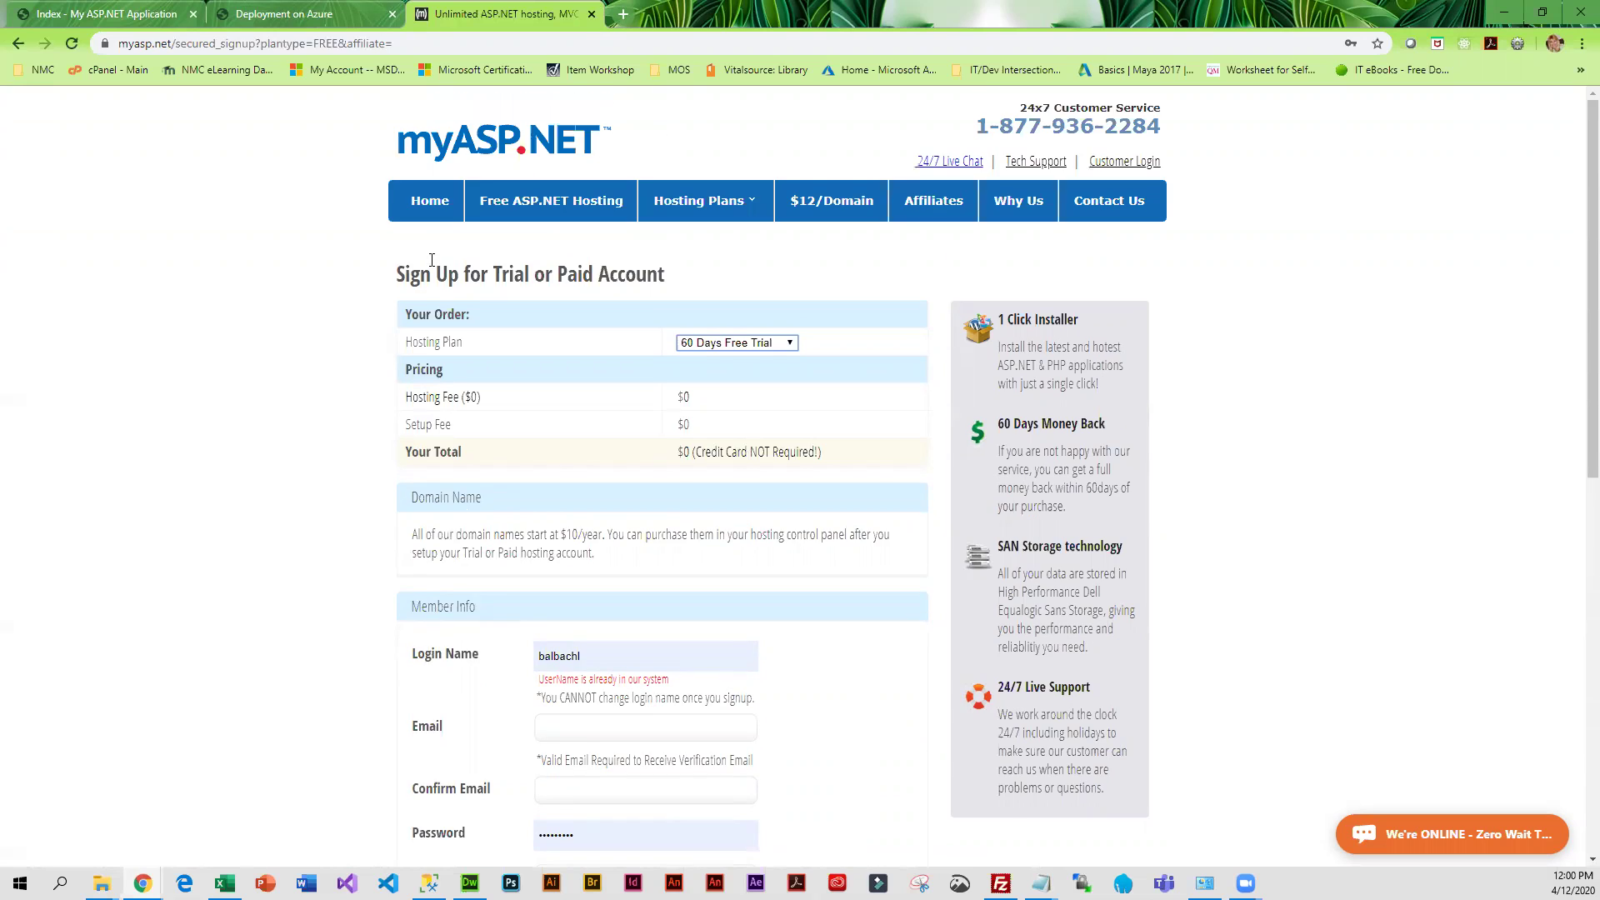
pyautogui.scroll(-2, 399, 552)
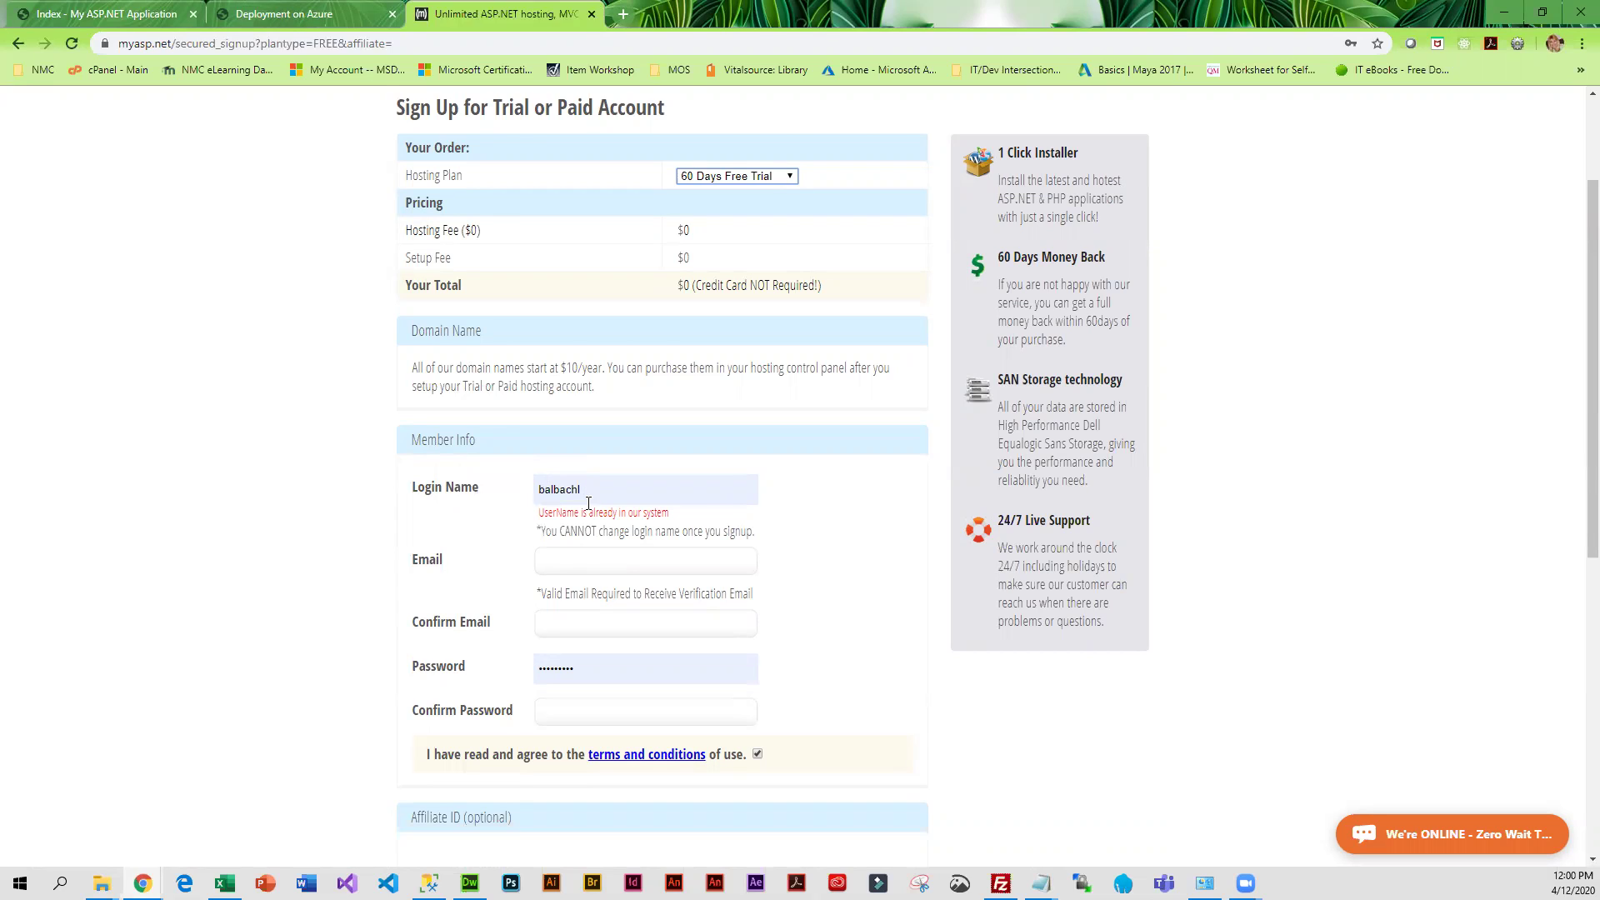
pyautogui.click(596, 490)
# Replace the already-taken autofilled Login Name with a new username
pyautogui.moveTo(597, 489); pyautogui.dragTo(826, 561)
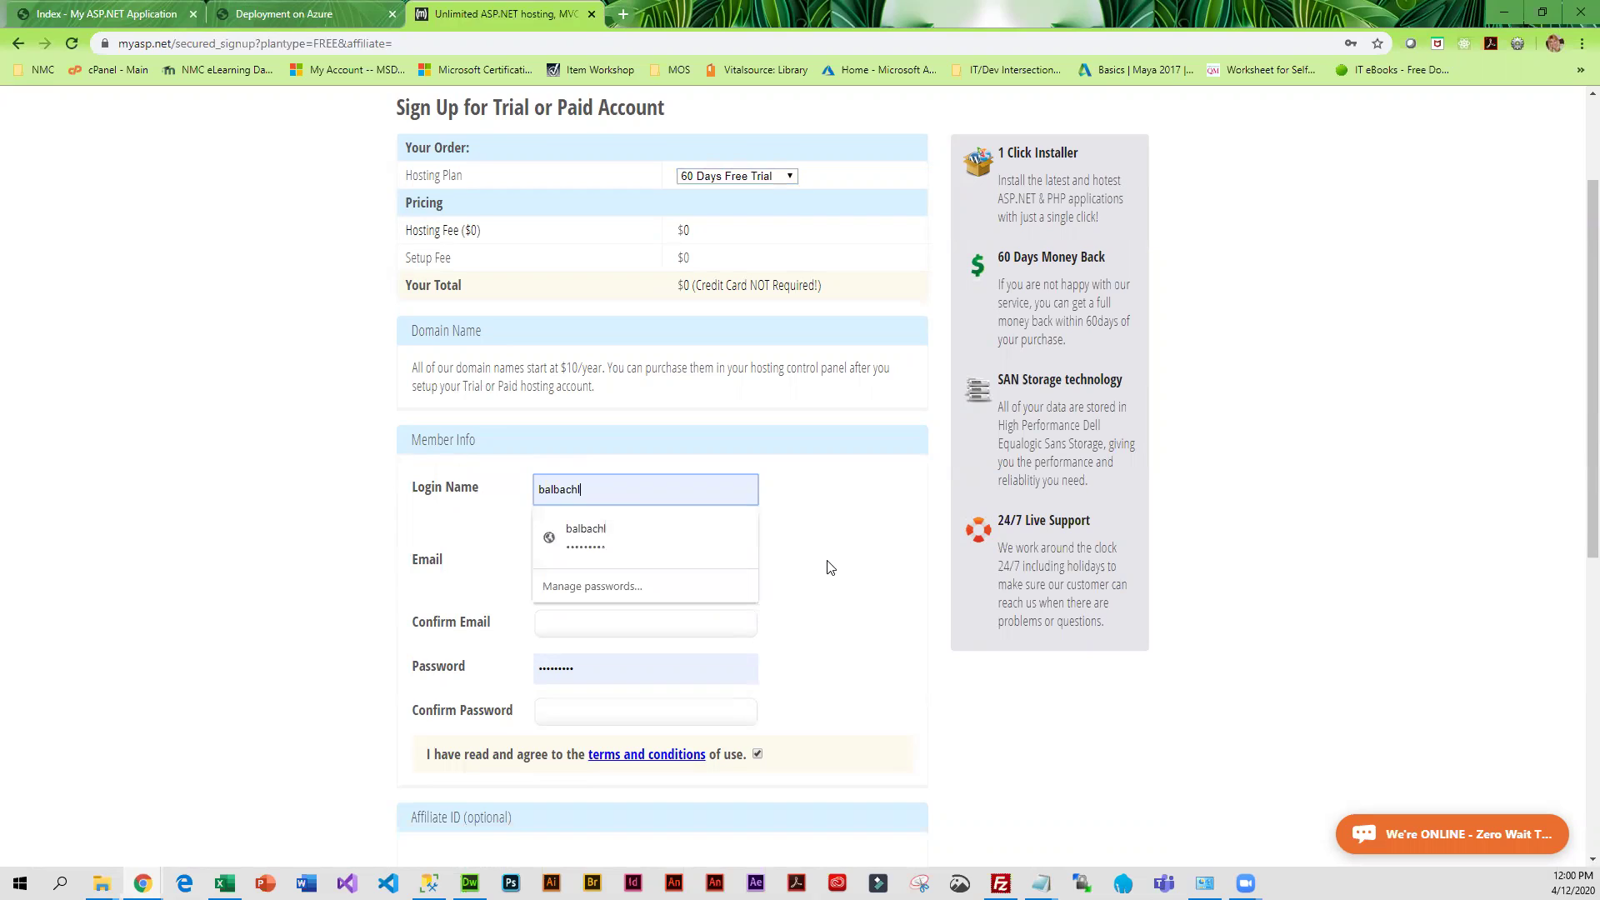
pyautogui.moveTo(605, 491); pyautogui.dragTo(502, 489)
pyautogui.write('sc')
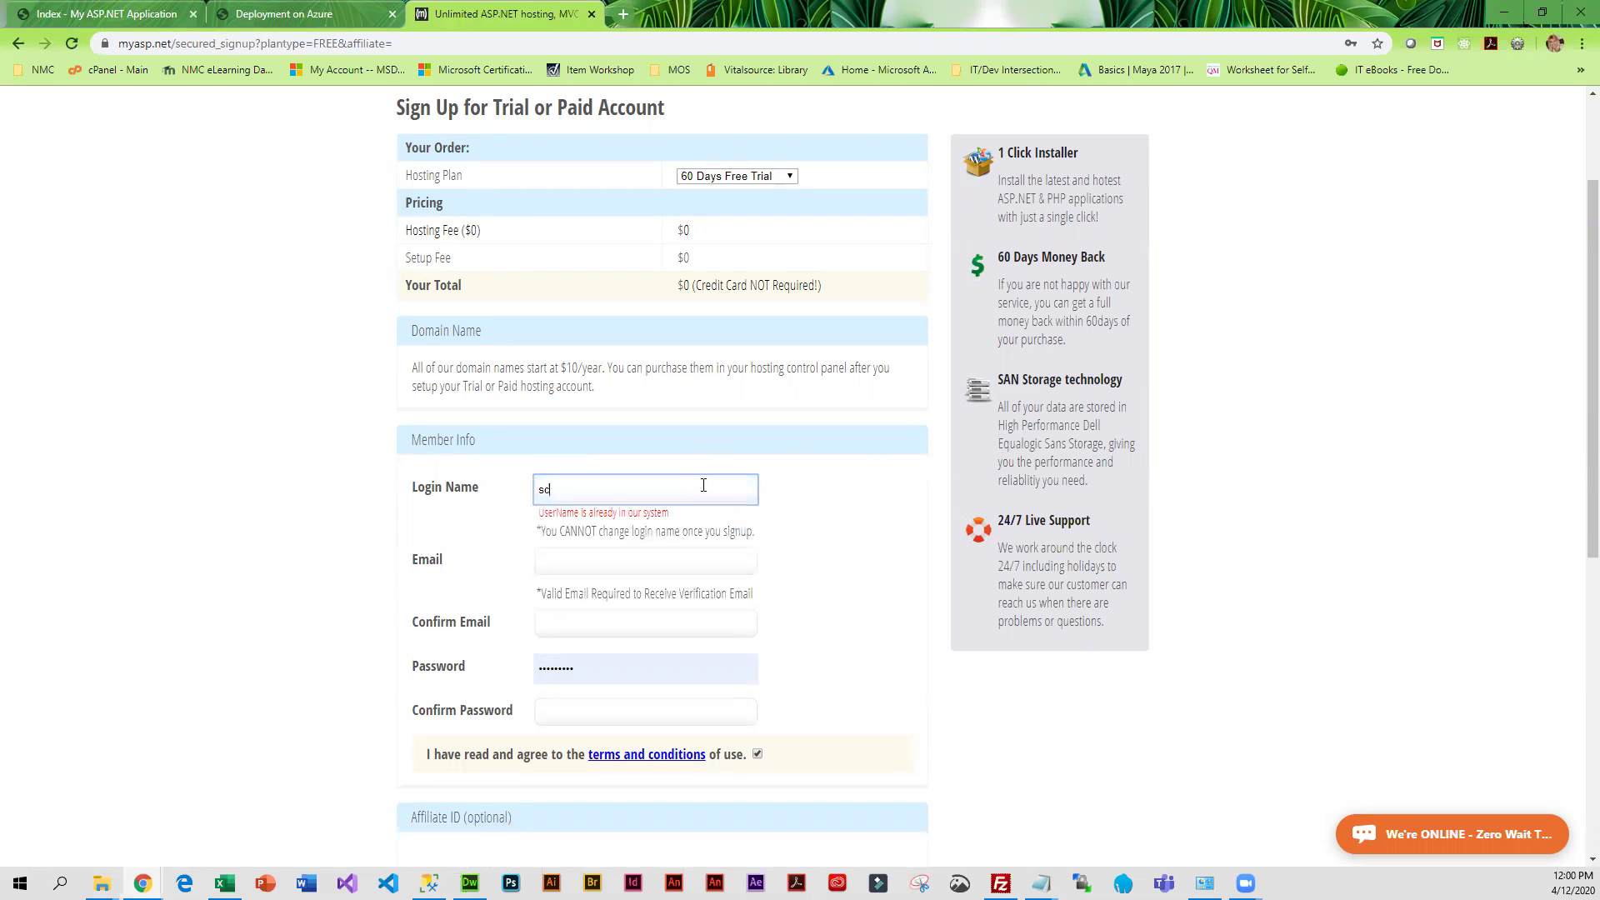
pyautogui.write('oobydoo')
pyautogui.click(730, 563)
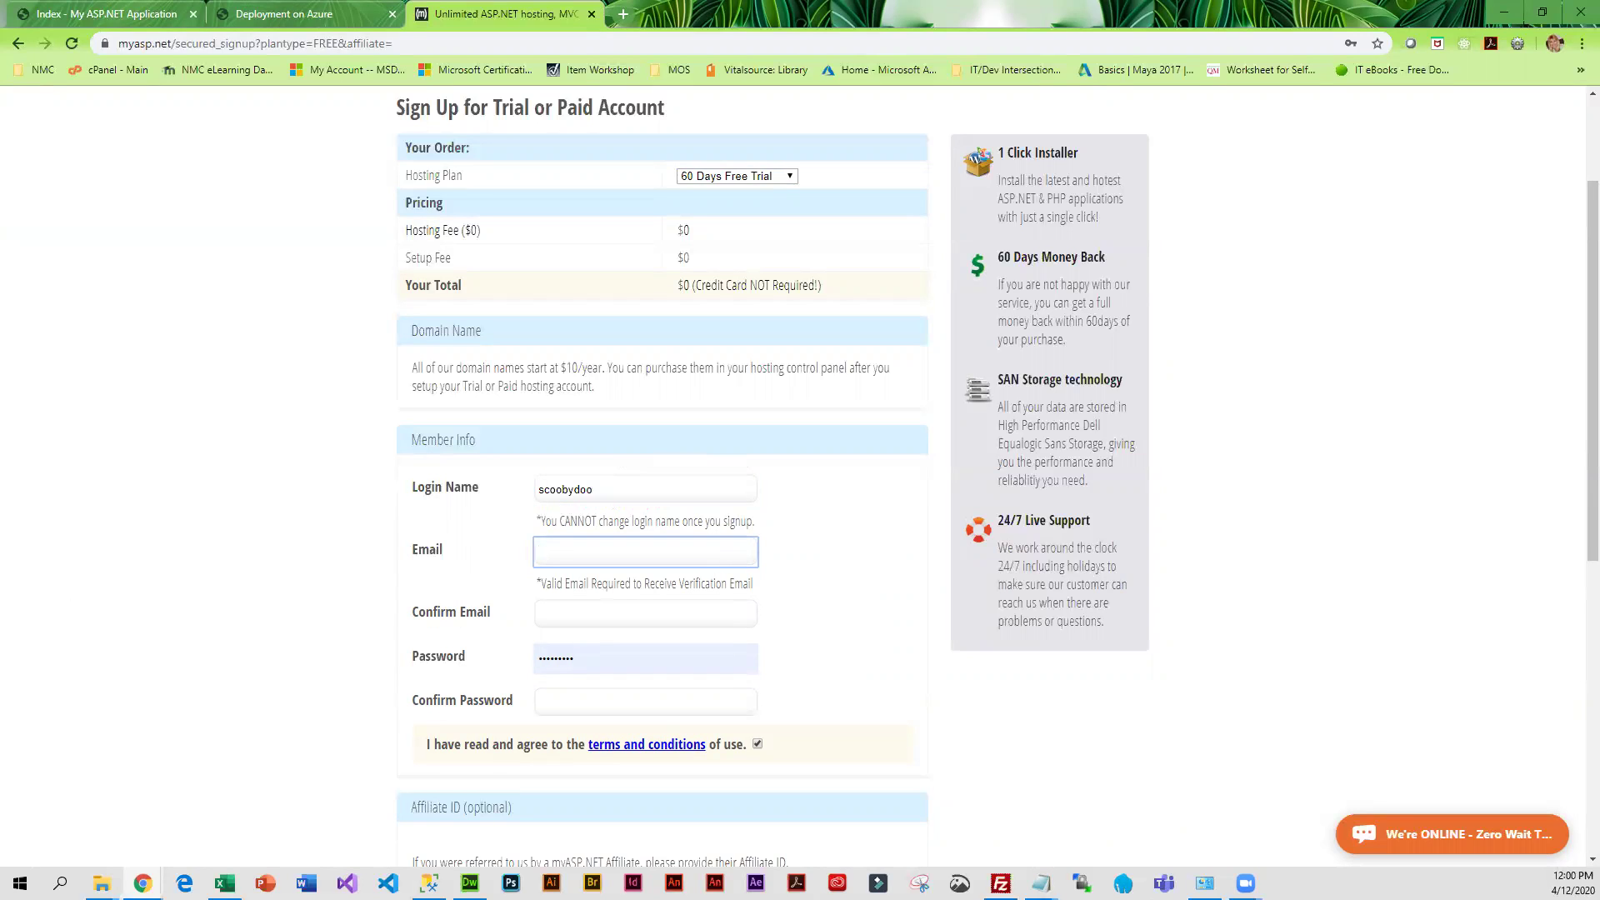
pyautogui.click(625, 15)
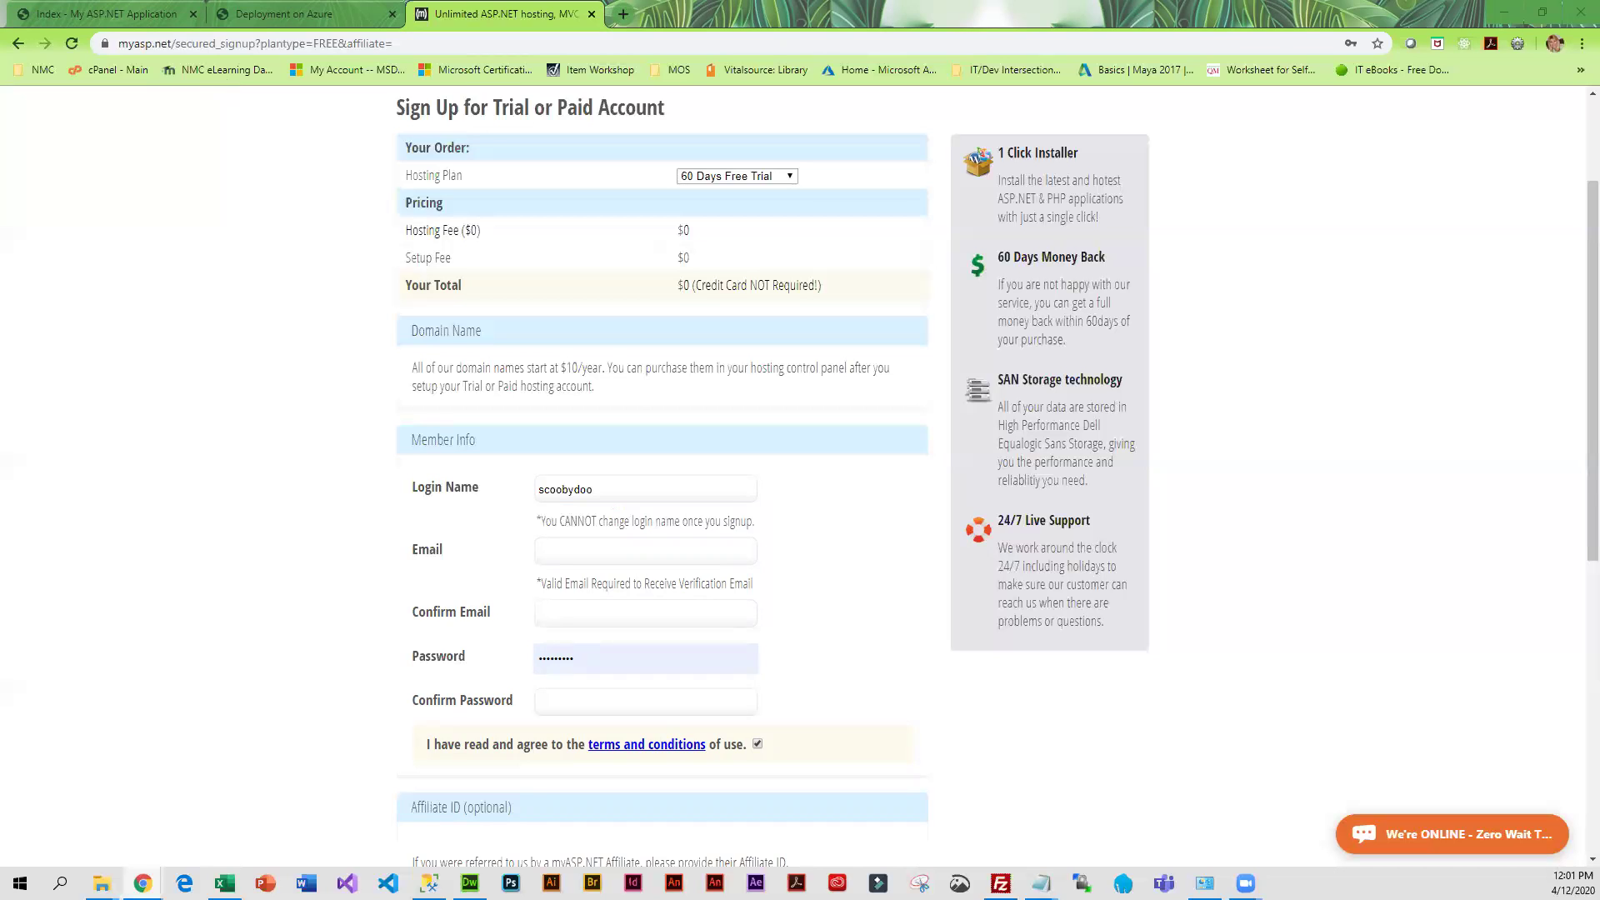
# Enter the member's e-mail address in both the Email and Confirm Email fields
pyautogui.click(540, 551)
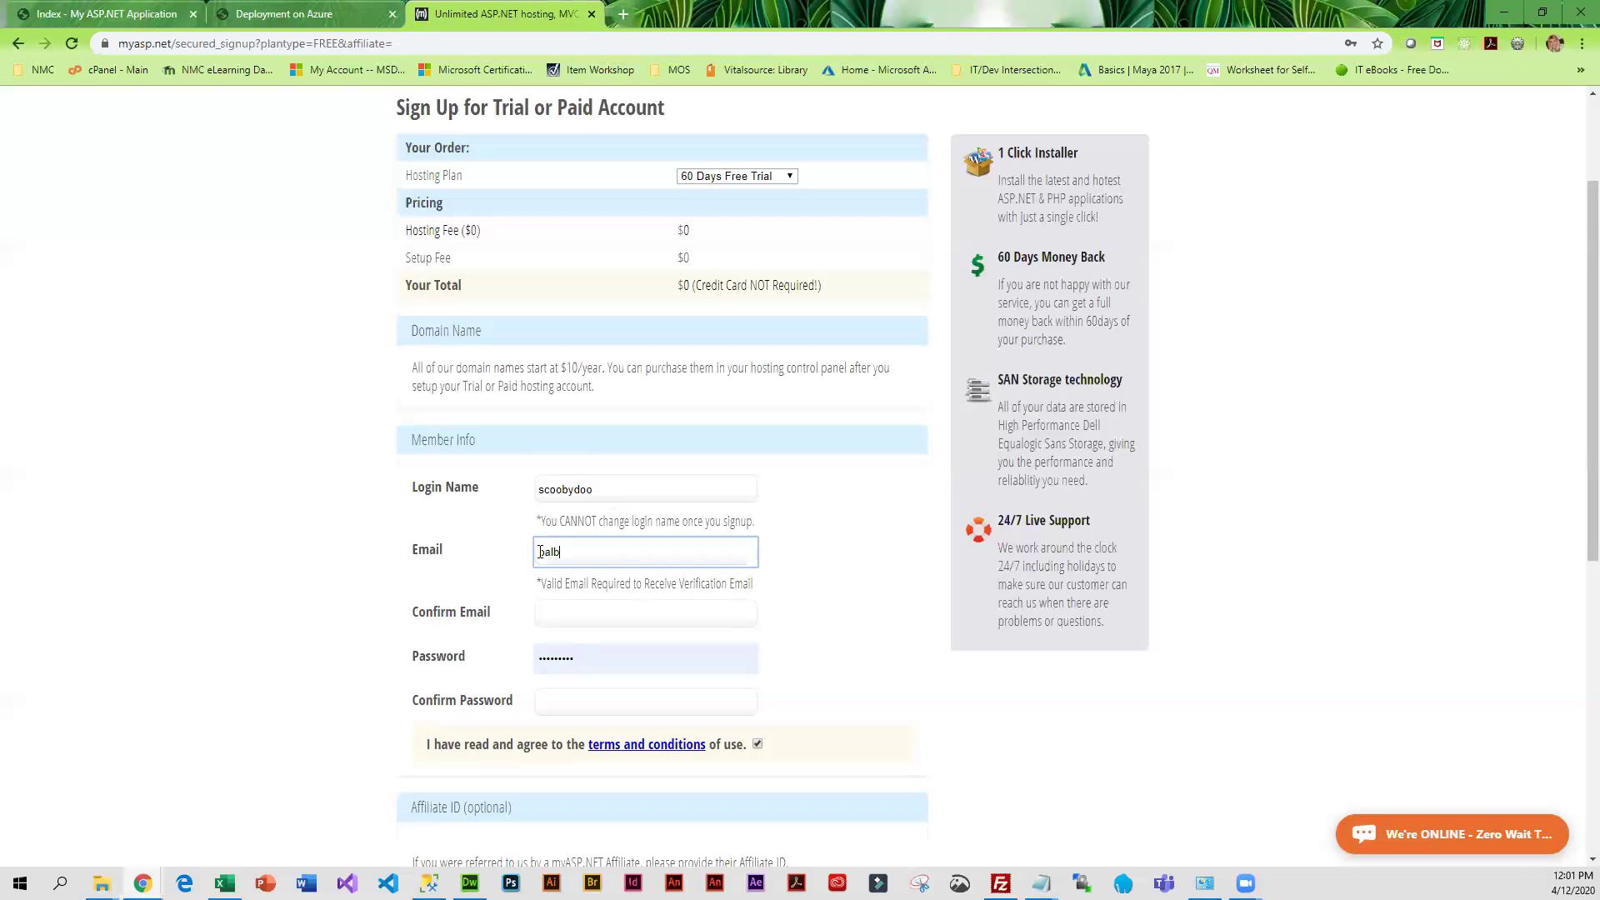
pyautogui.click(583, 617)
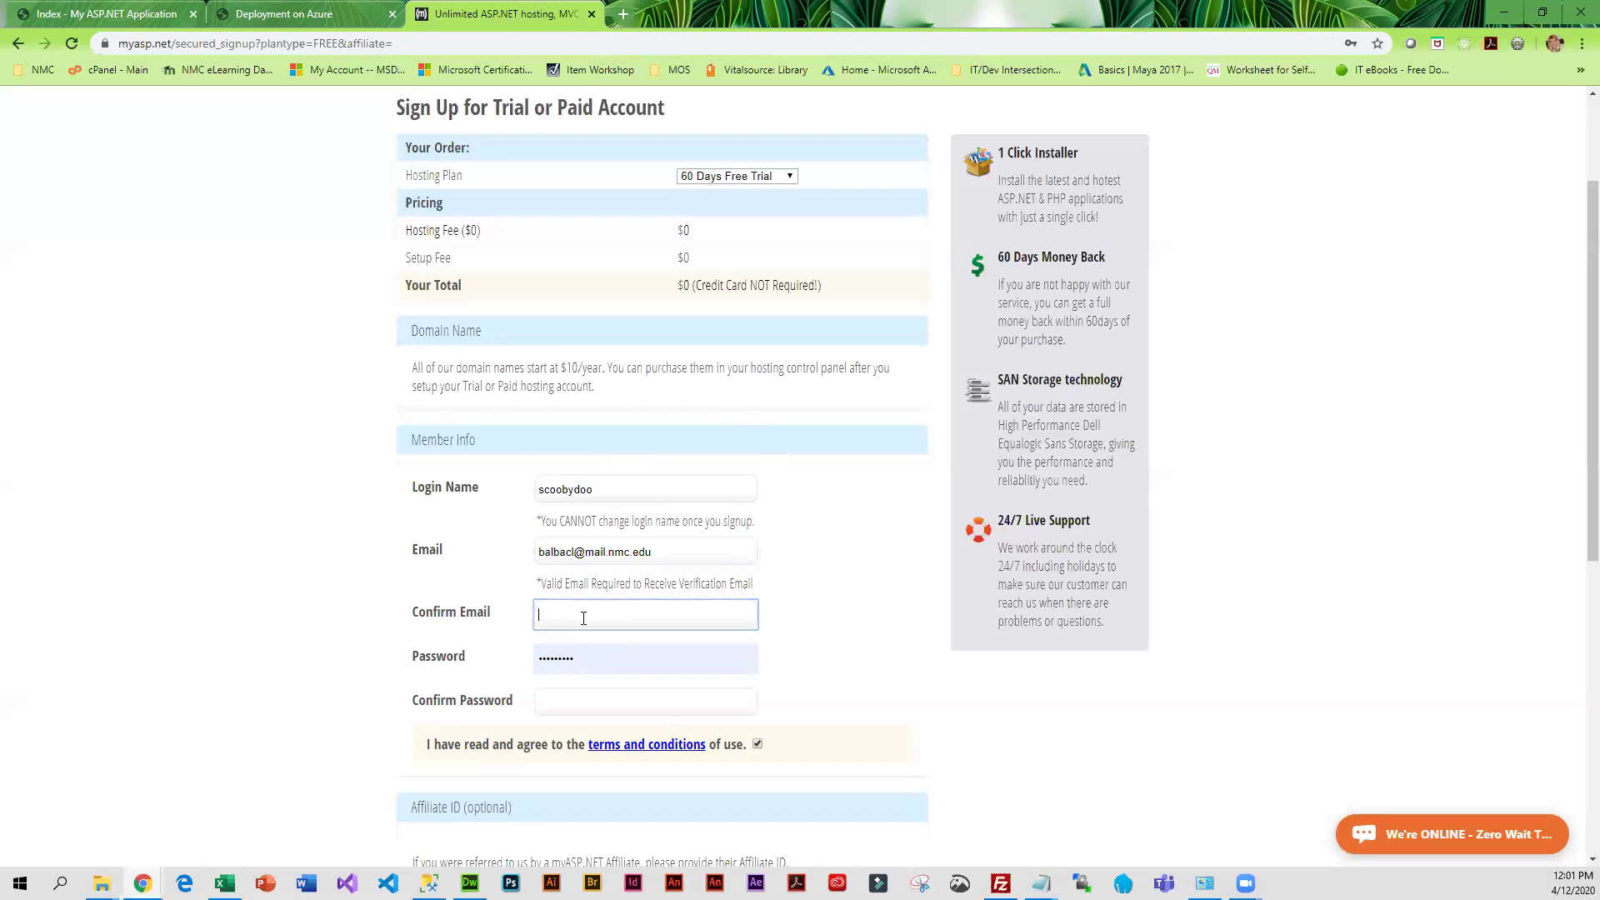
# Type the account password and retype it in Confirm Password
pyautogui.press('Tab')
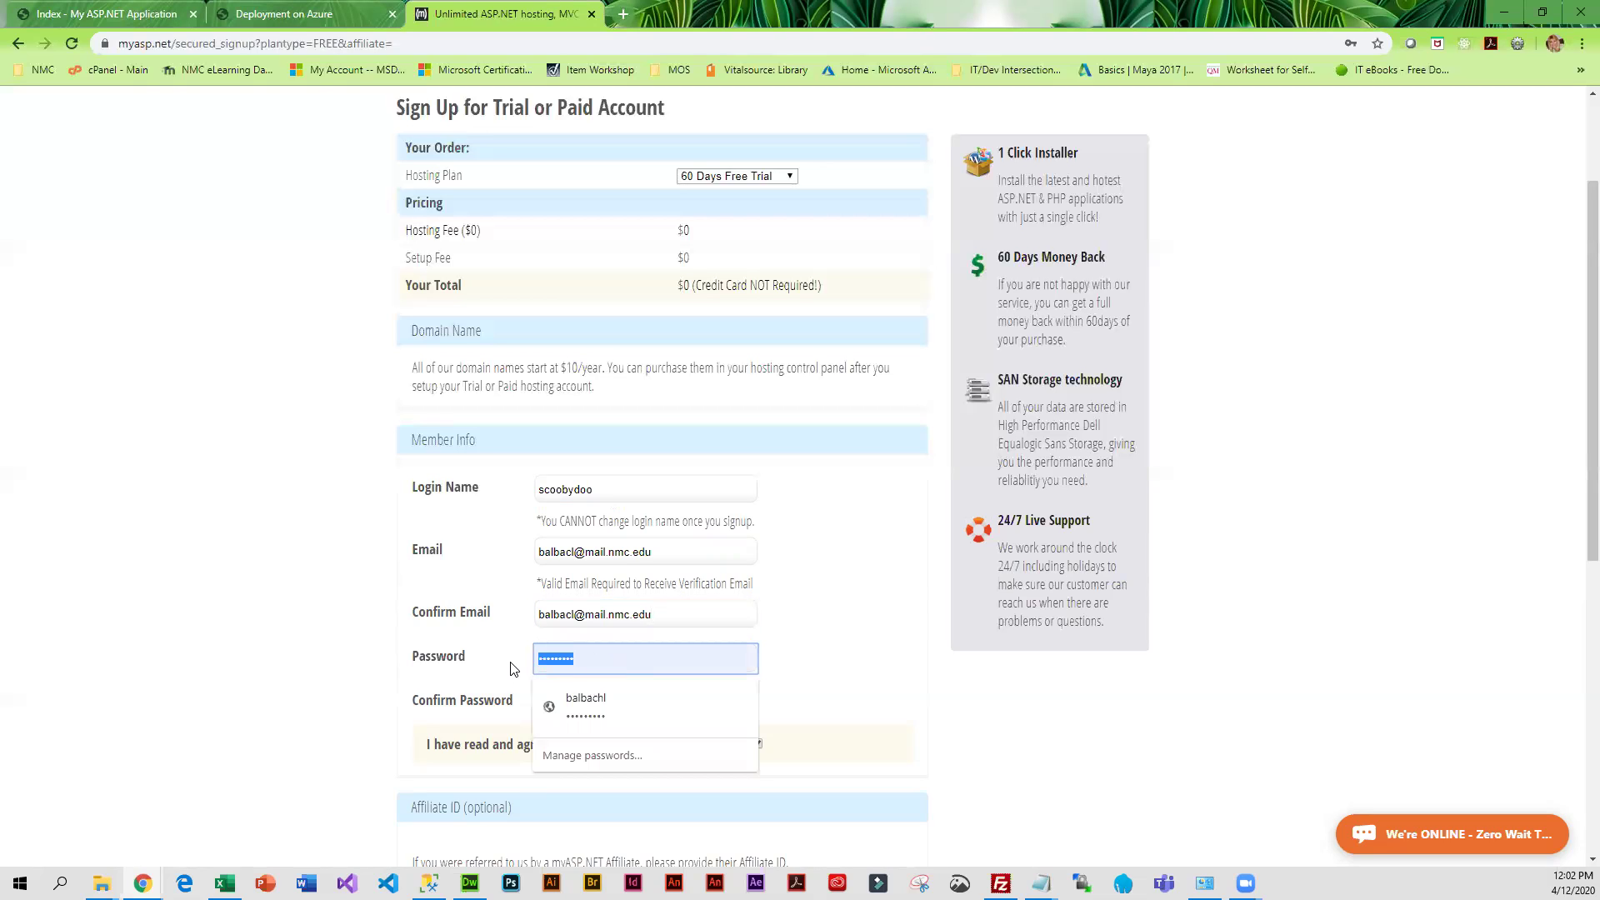
pyautogui.write('•••')
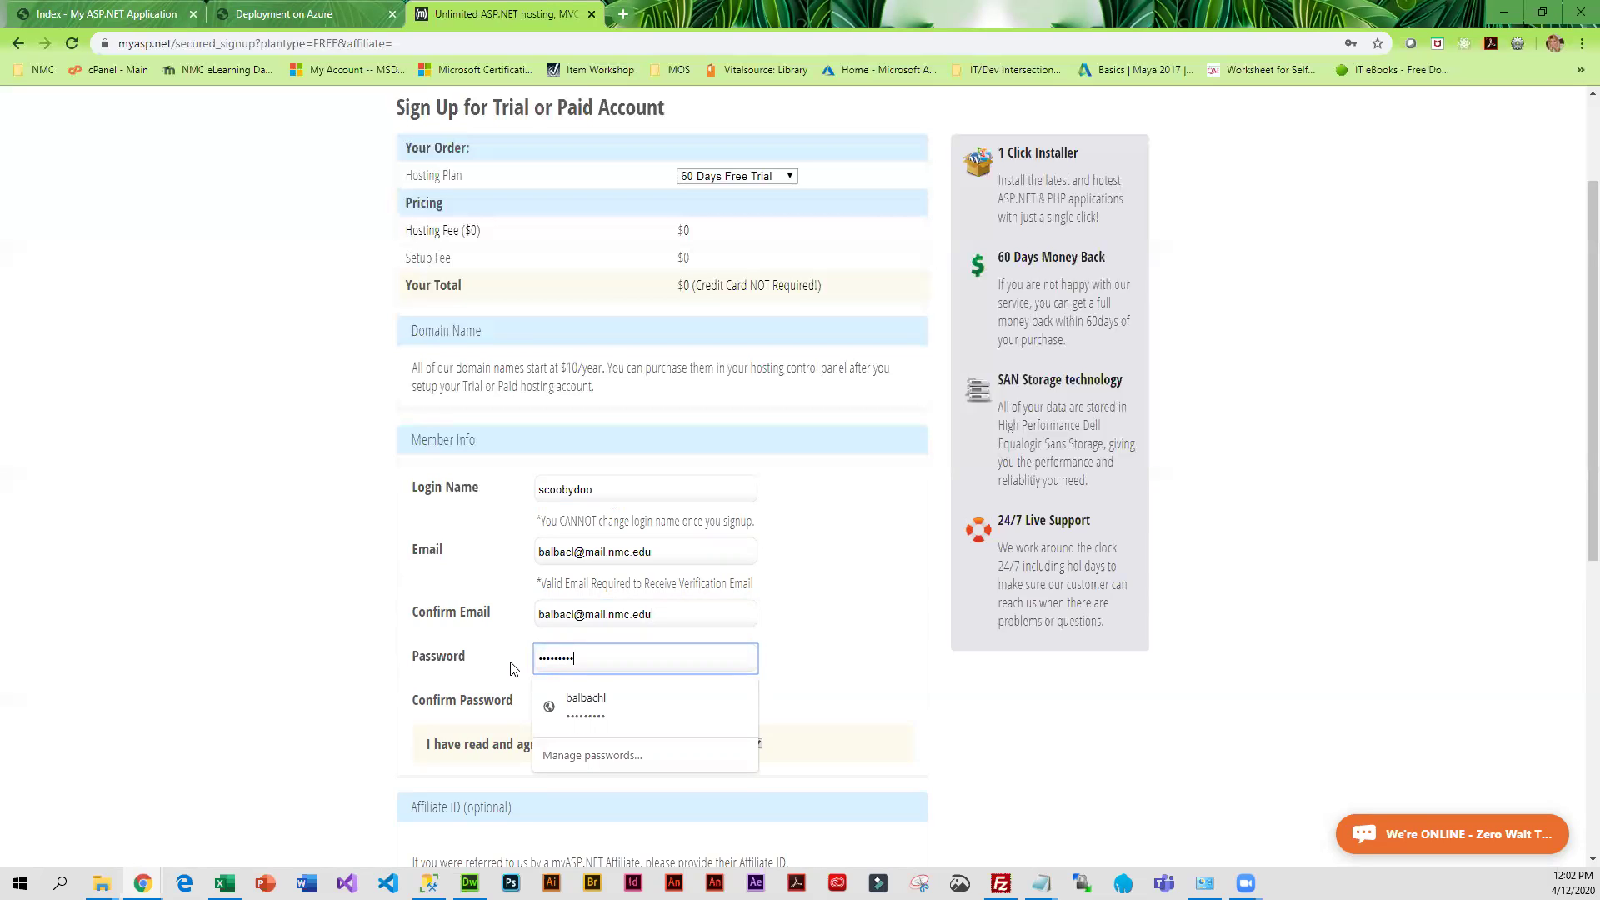
pyautogui.press('Tab')
pyautogui.write('•••••••••')
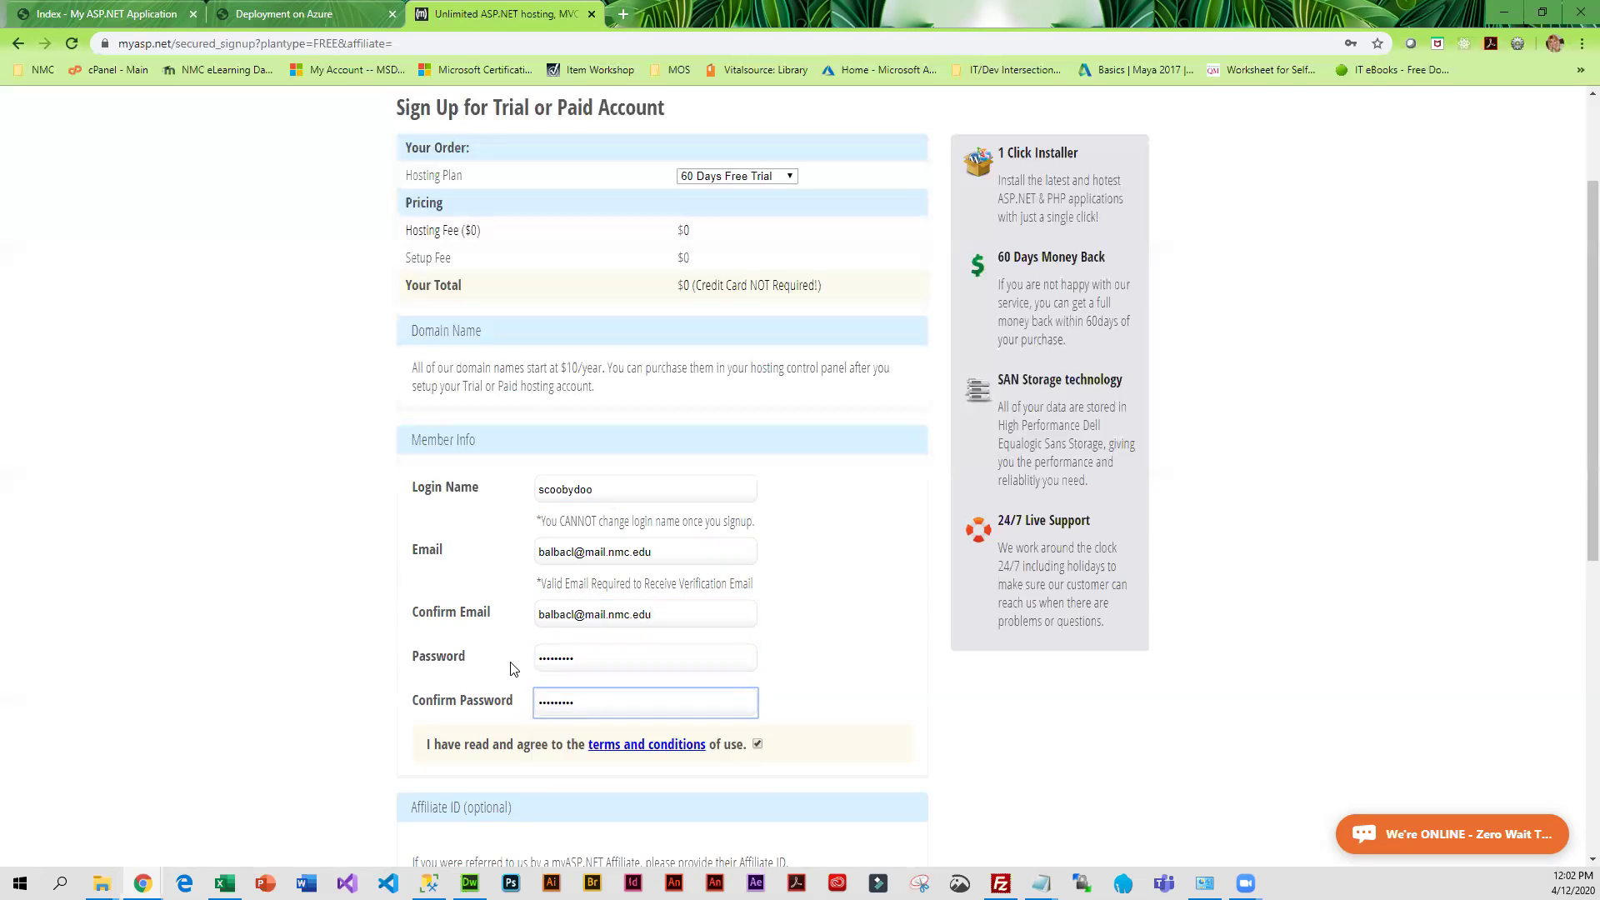
pyautogui.scroll(-2, 410, 733)
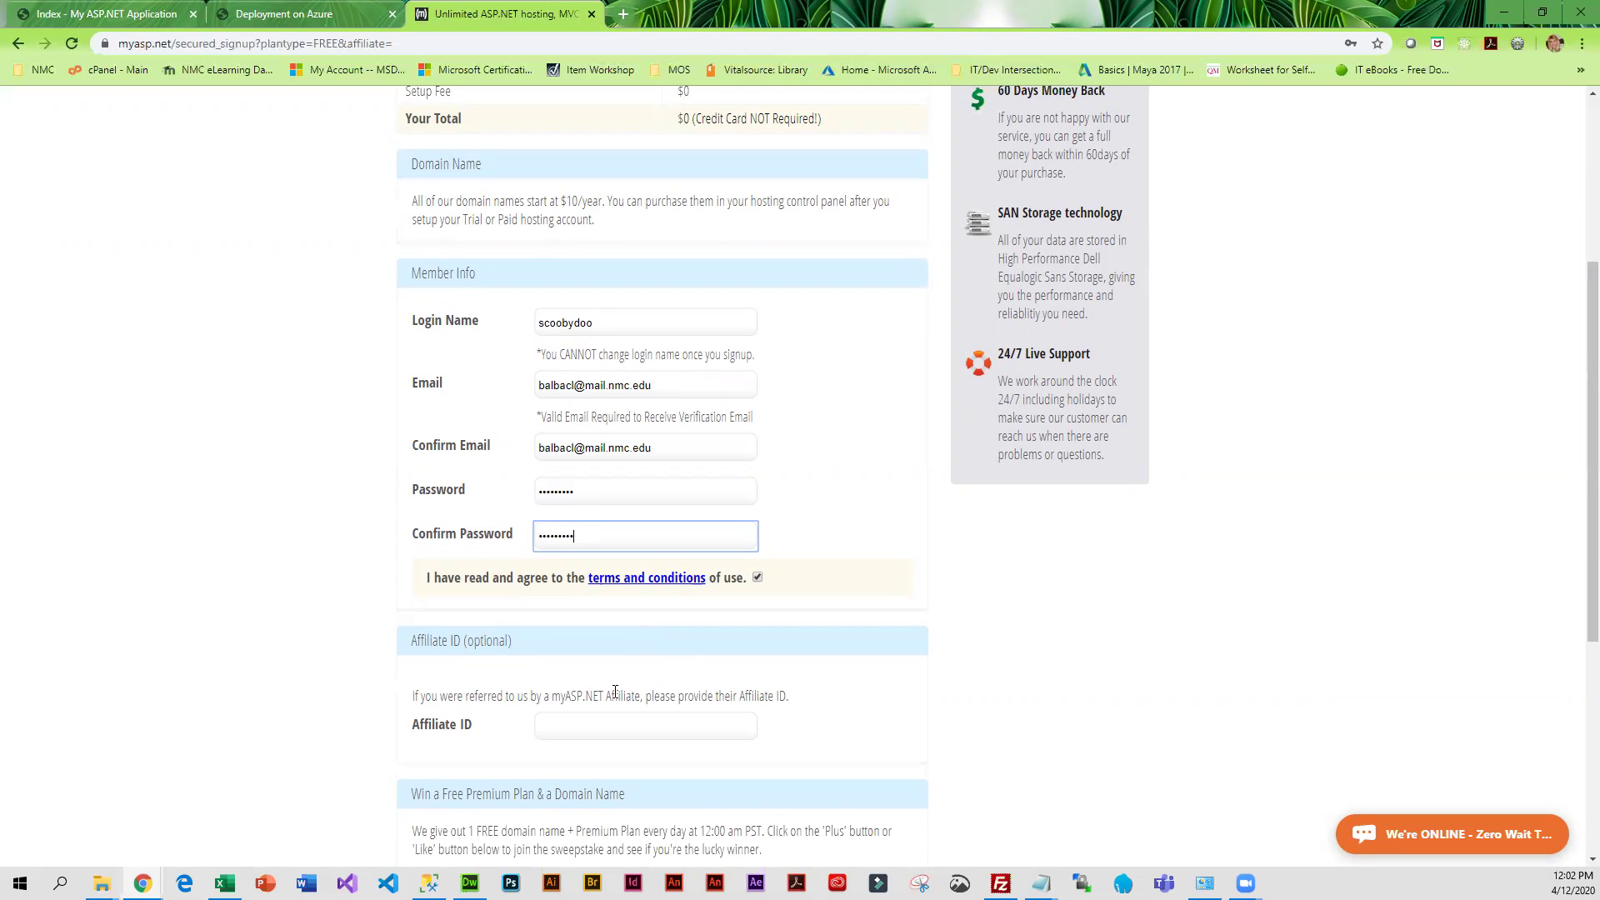
# Review the form past Affiliate ID and submit it with Sign Up
pyautogui.scroll(-2, 595, 733)
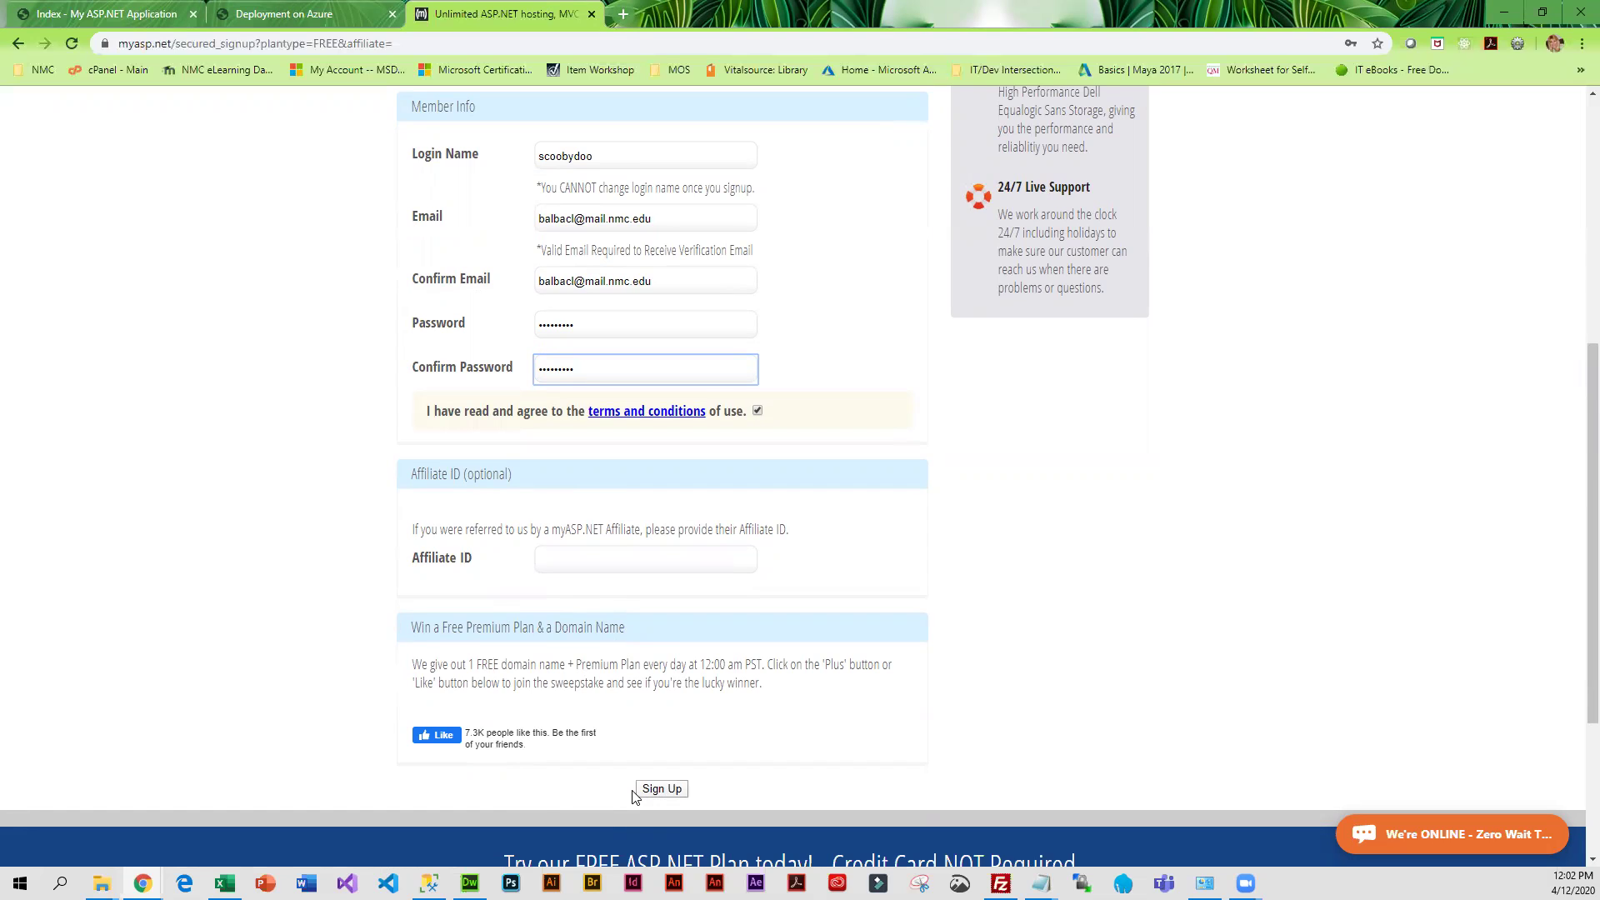
pyautogui.scroll(2, 527, 792)
pyautogui.scroll(2, 526, 792)
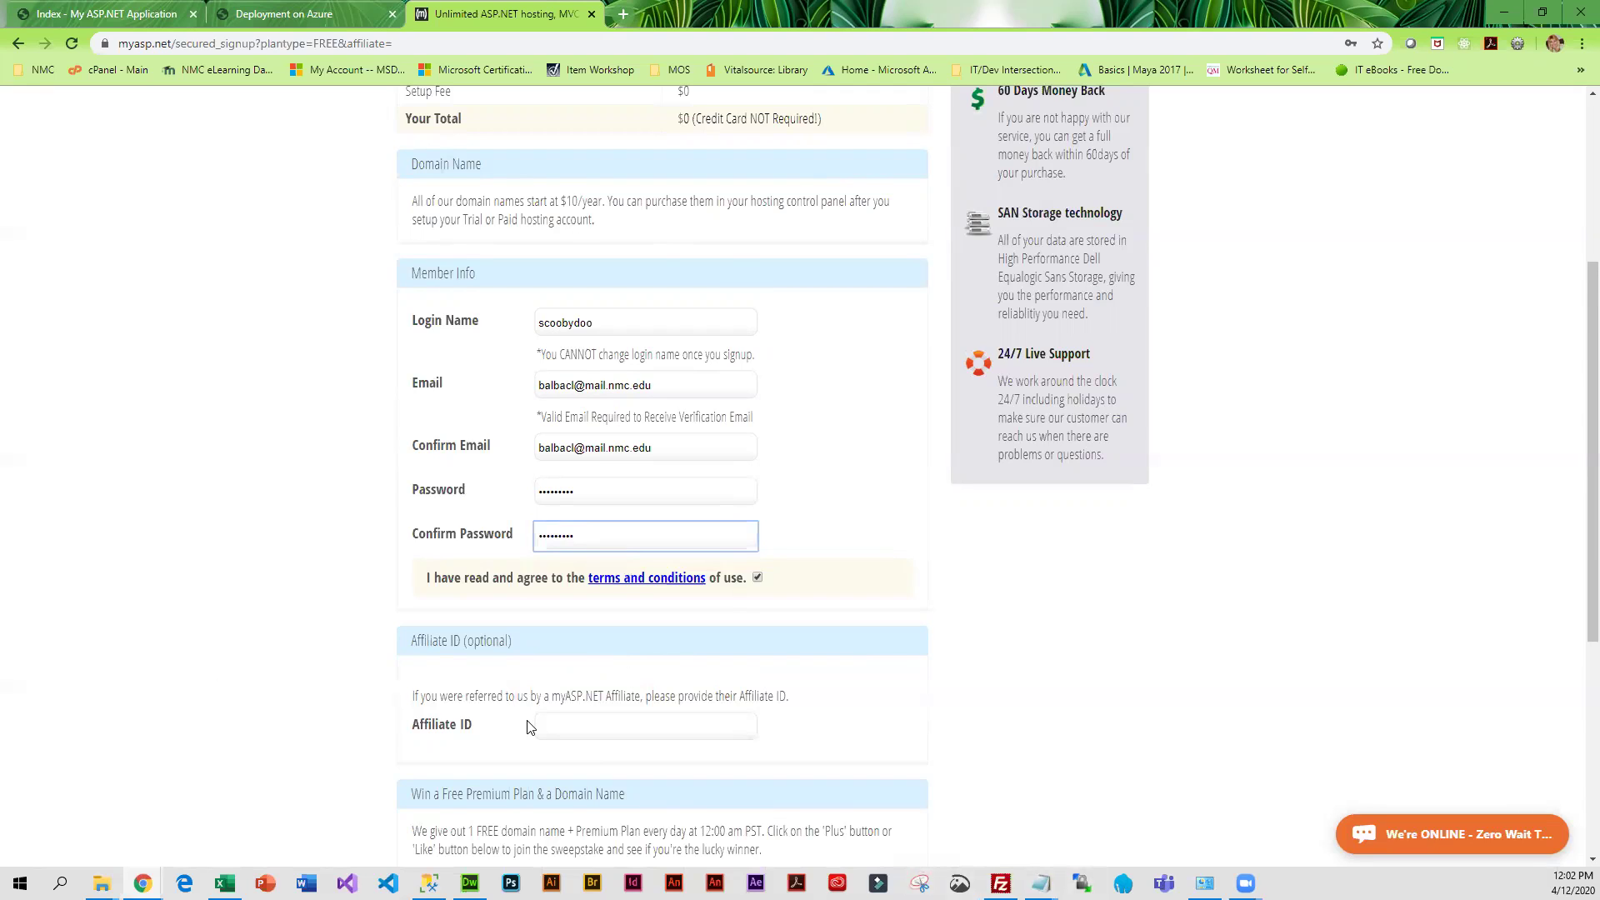
pyautogui.scroll(-3, 992, 667)
pyautogui.click(655, 707)
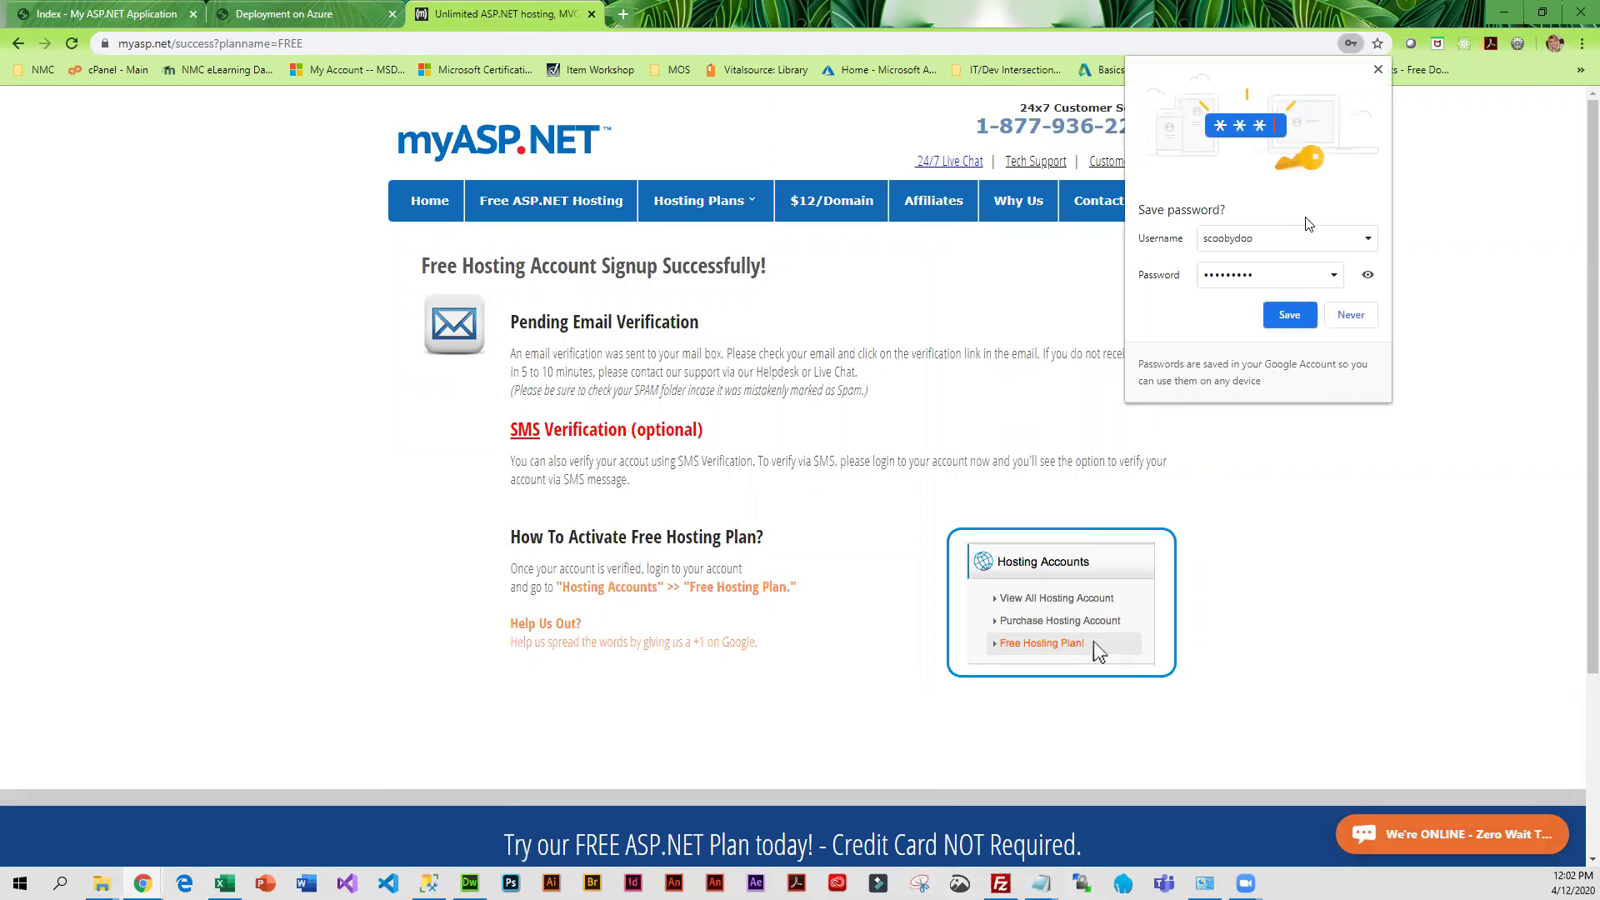
# Save the new myASP.NET login's password in Chrome
pyautogui.click(1289, 316)
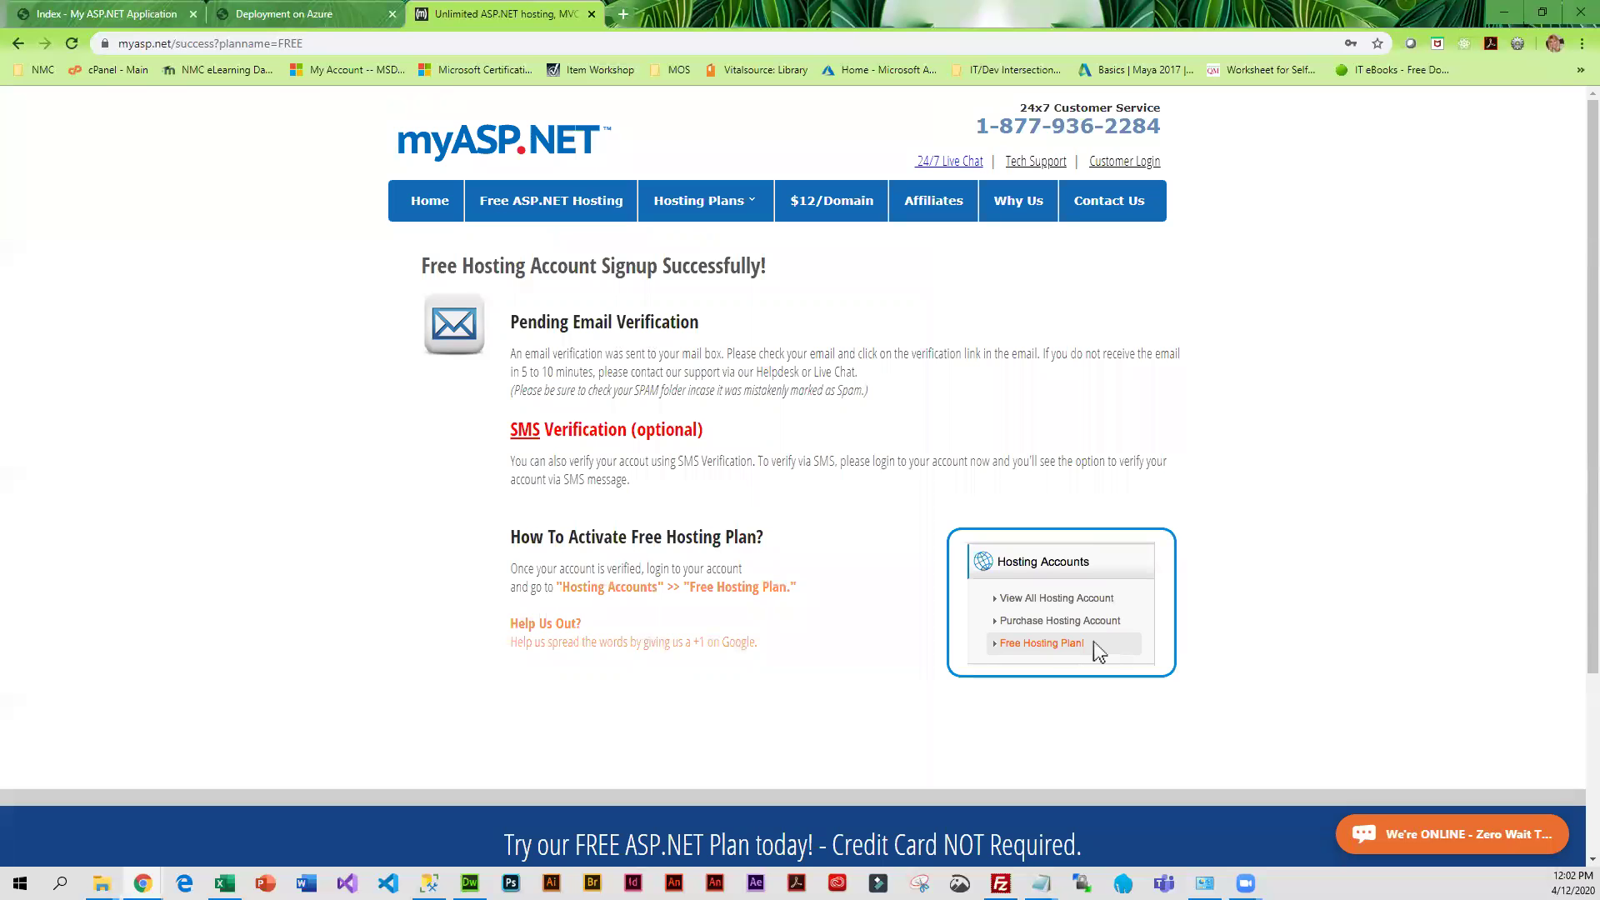
# Open the myASP.NET Account Activation email in the Gmail inbox and follow its activation link
pyautogui.hotkey('alt', 'Tab')
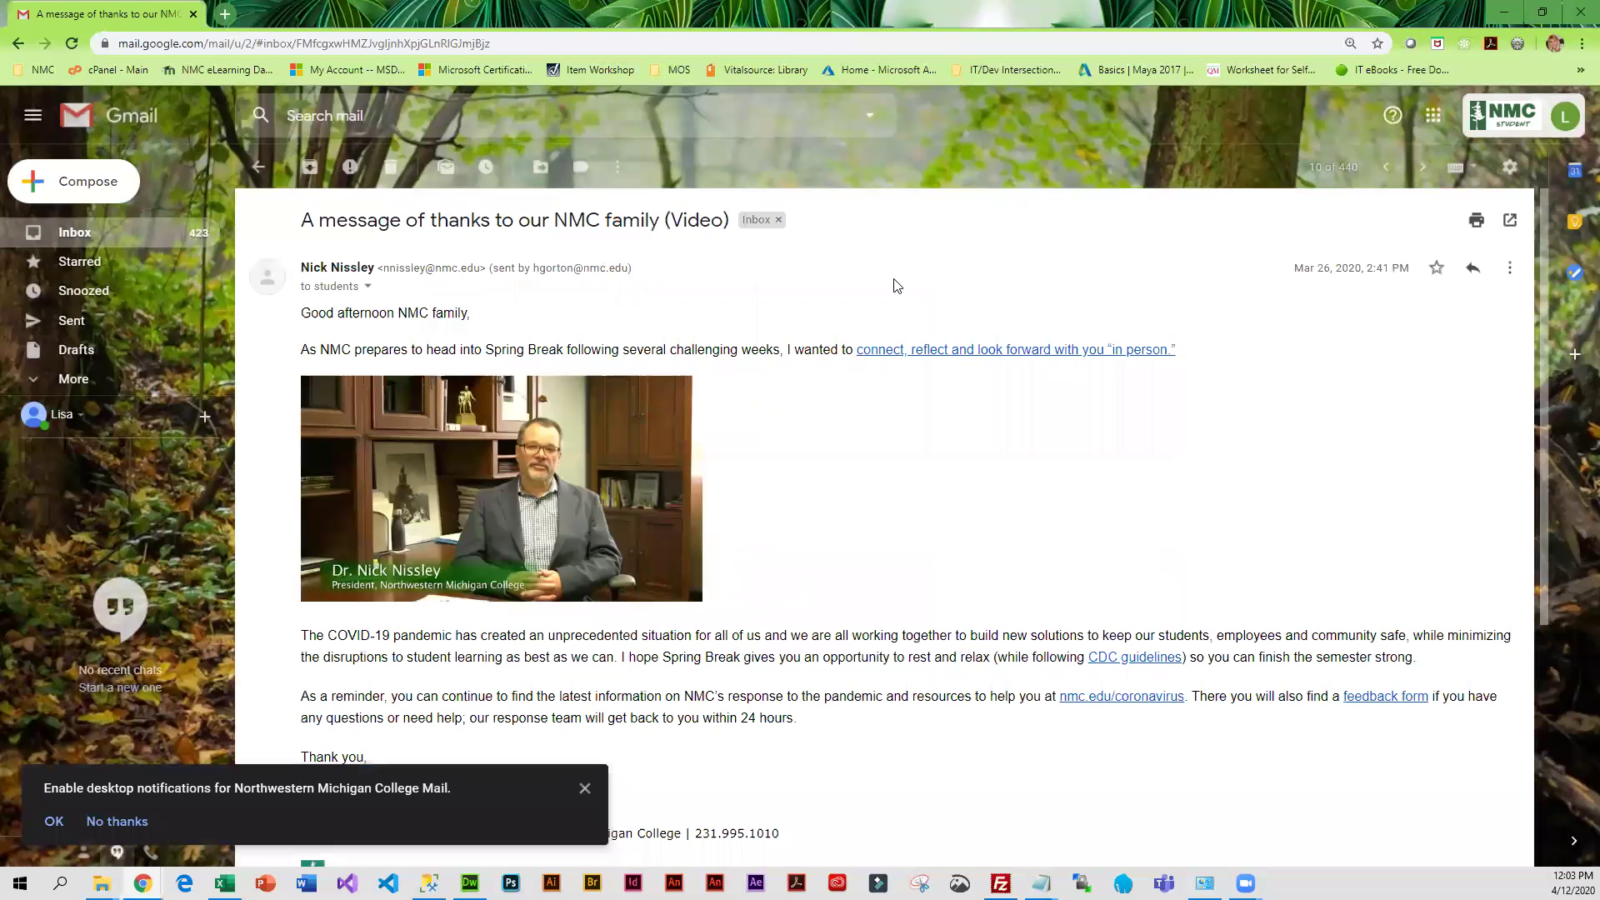
pyautogui.click(95, 231)
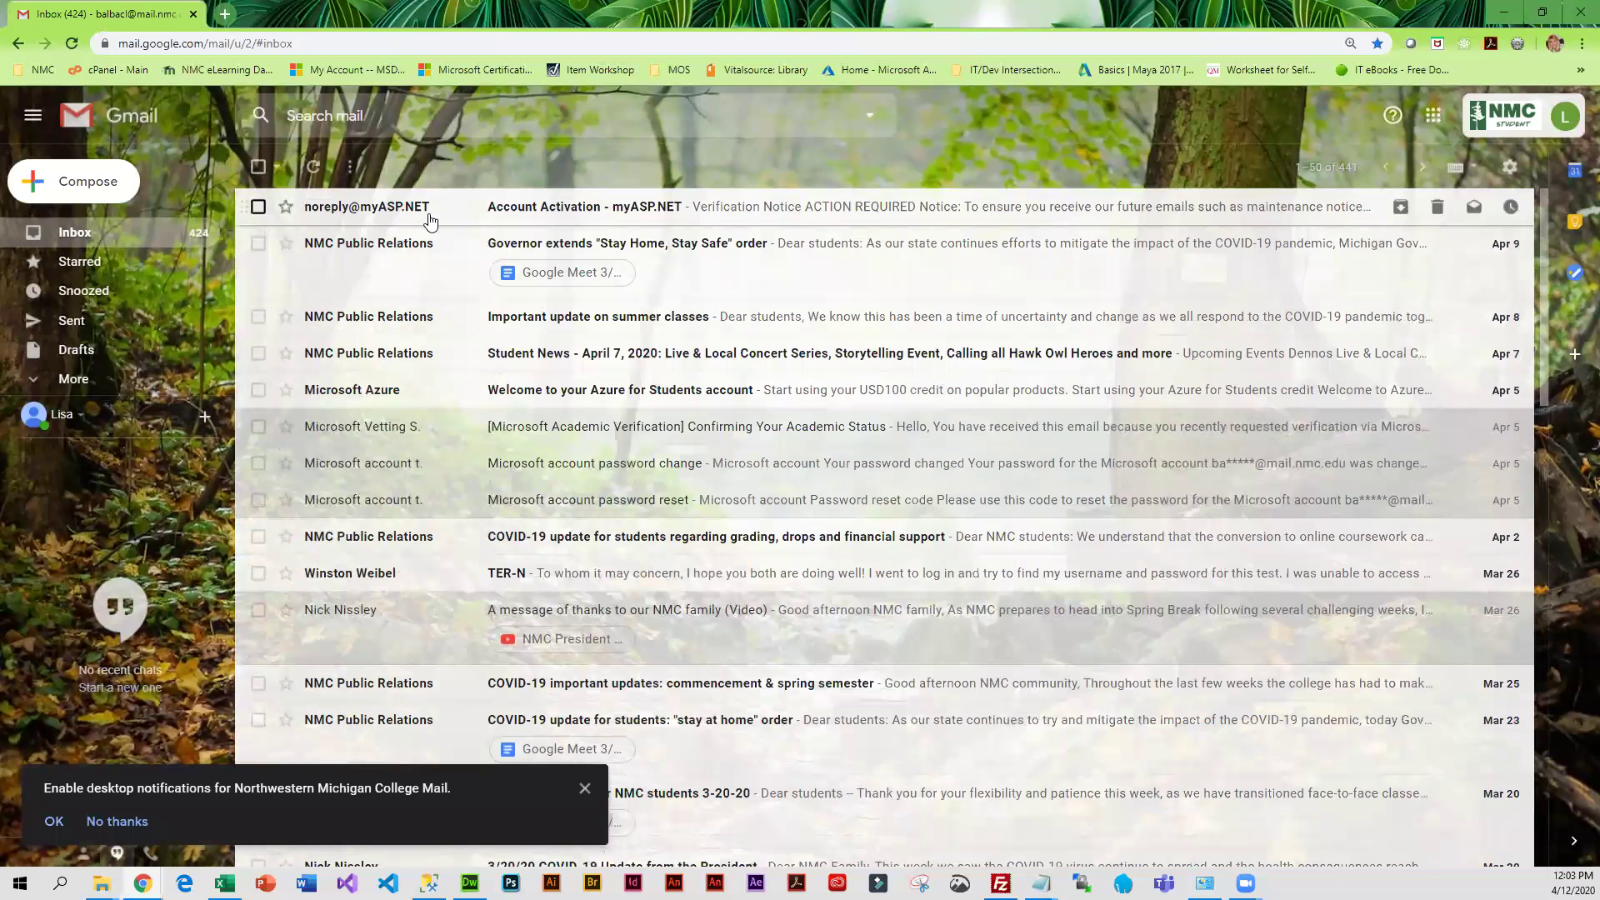
pyautogui.click(629, 209)
pyautogui.scroll(-4, 866, 439)
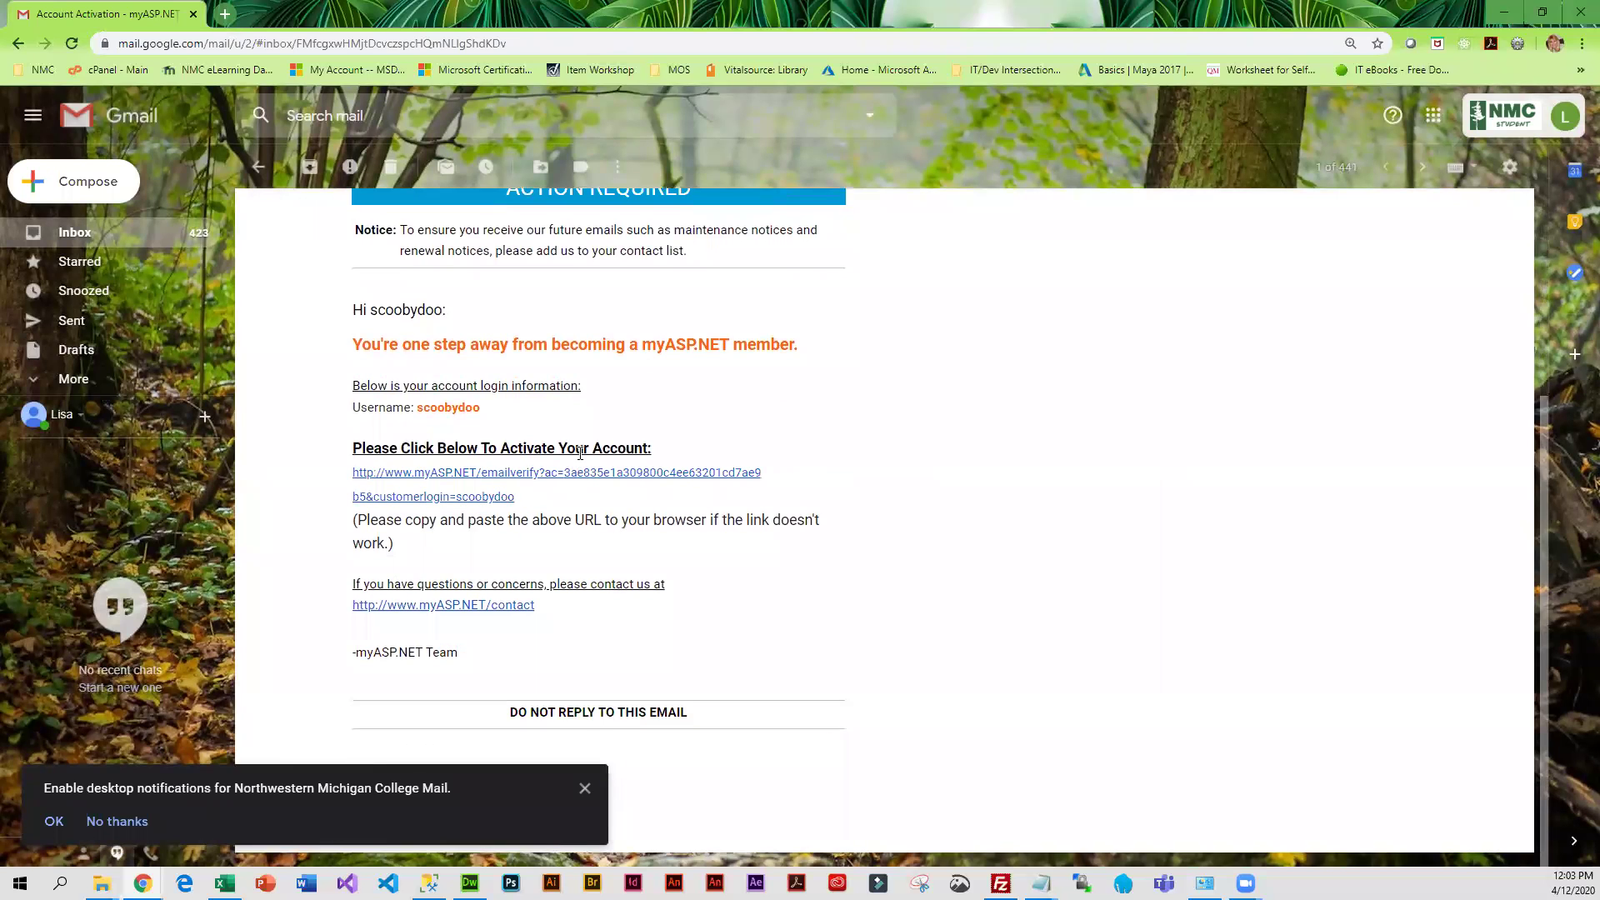
pyautogui.click(446, 473)
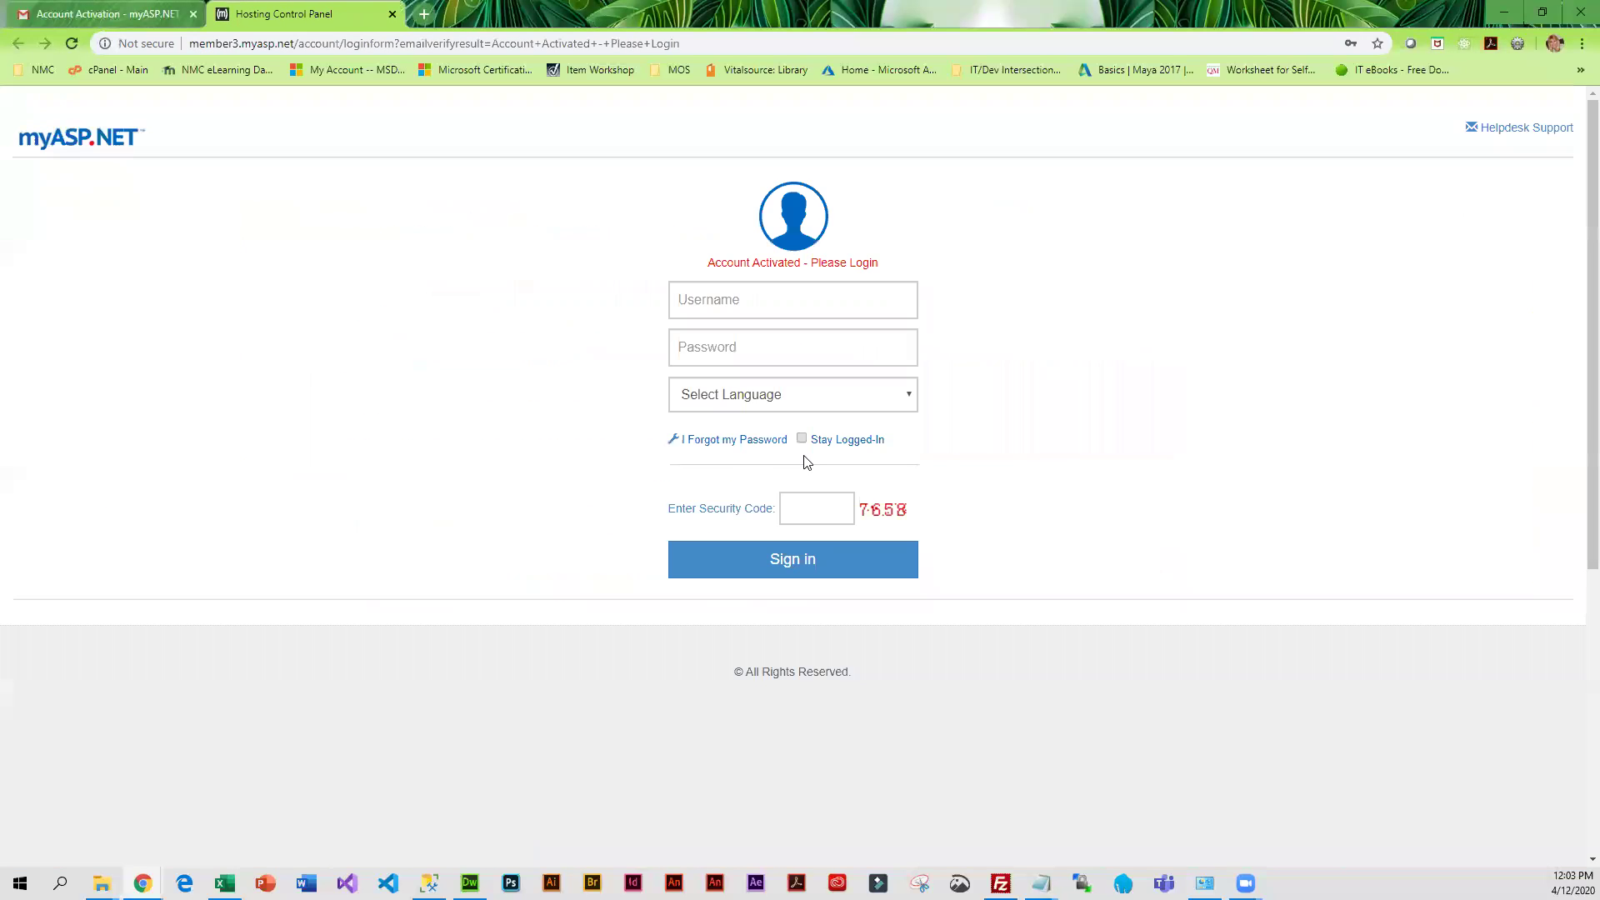
# Enter the new login name and account password on the member login form
pyautogui.click(714, 334)
pyautogui.click(725, 302)
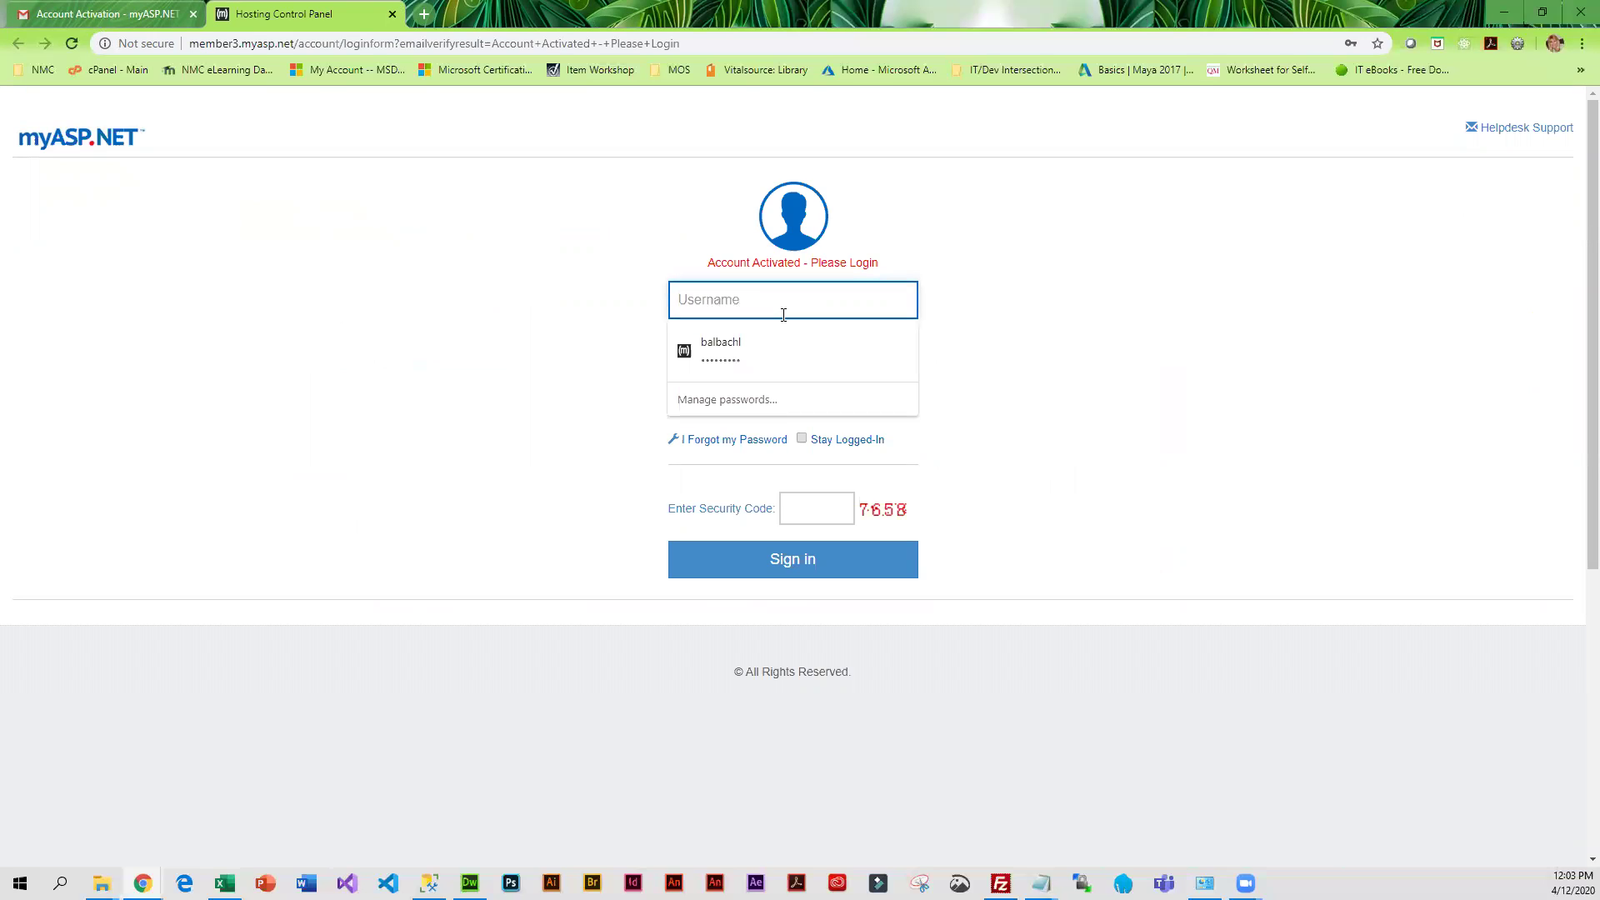
pyautogui.write('scoobydoo')
pyautogui.press('Tab')
pyautogui.write('********')
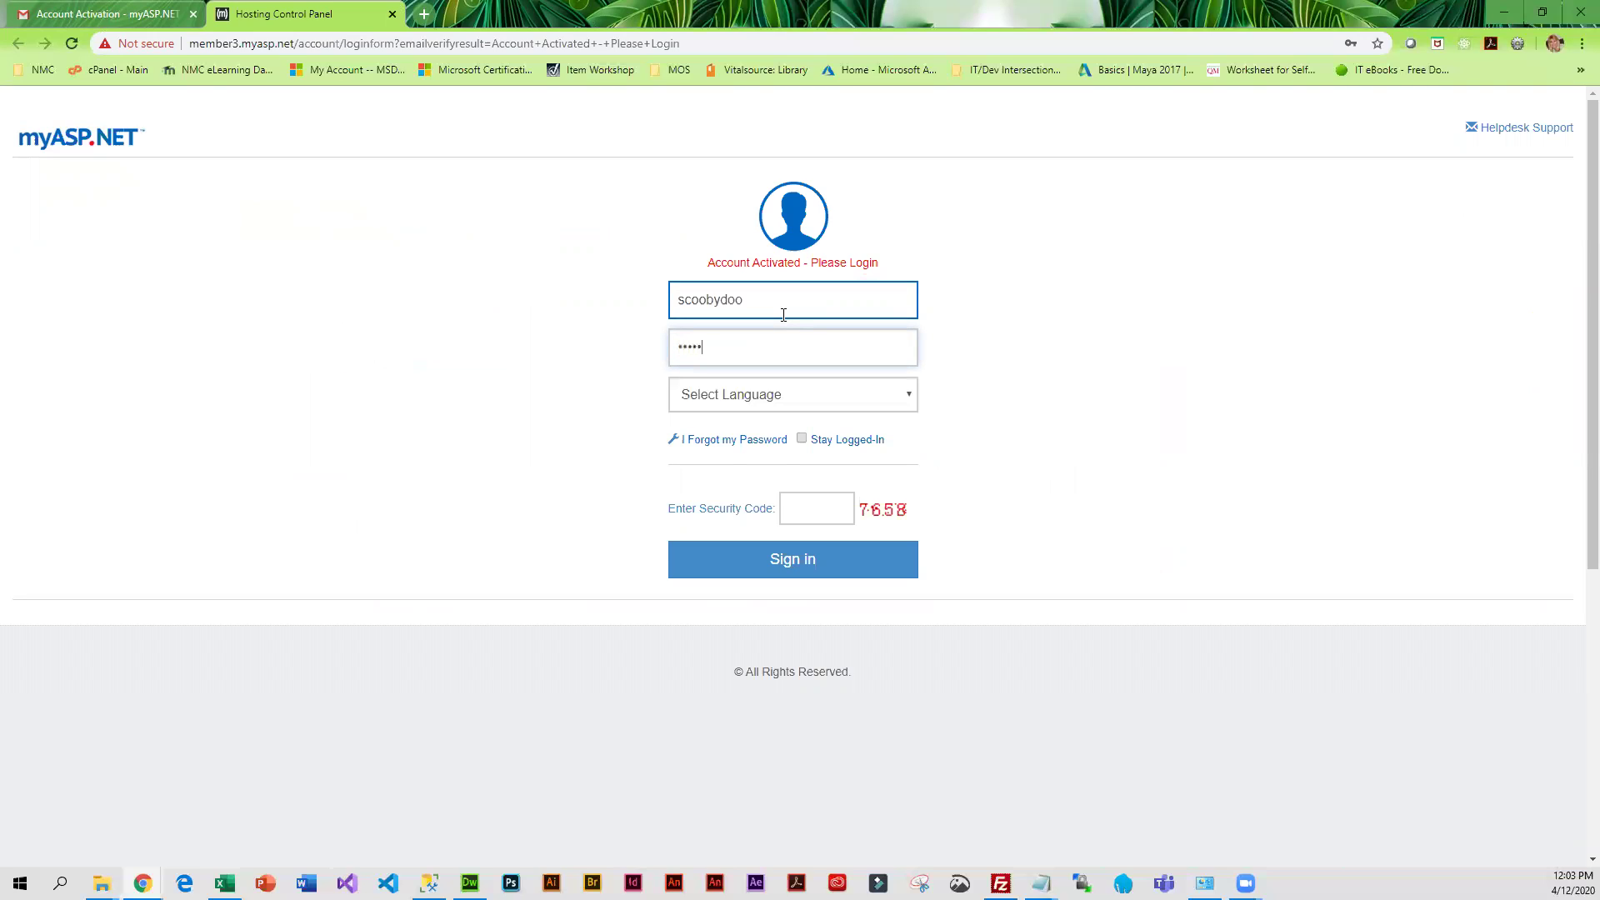
pyautogui.write('*')
# Choose English as the language, enter the displayed security code, and sign in
pyautogui.click(897, 388)
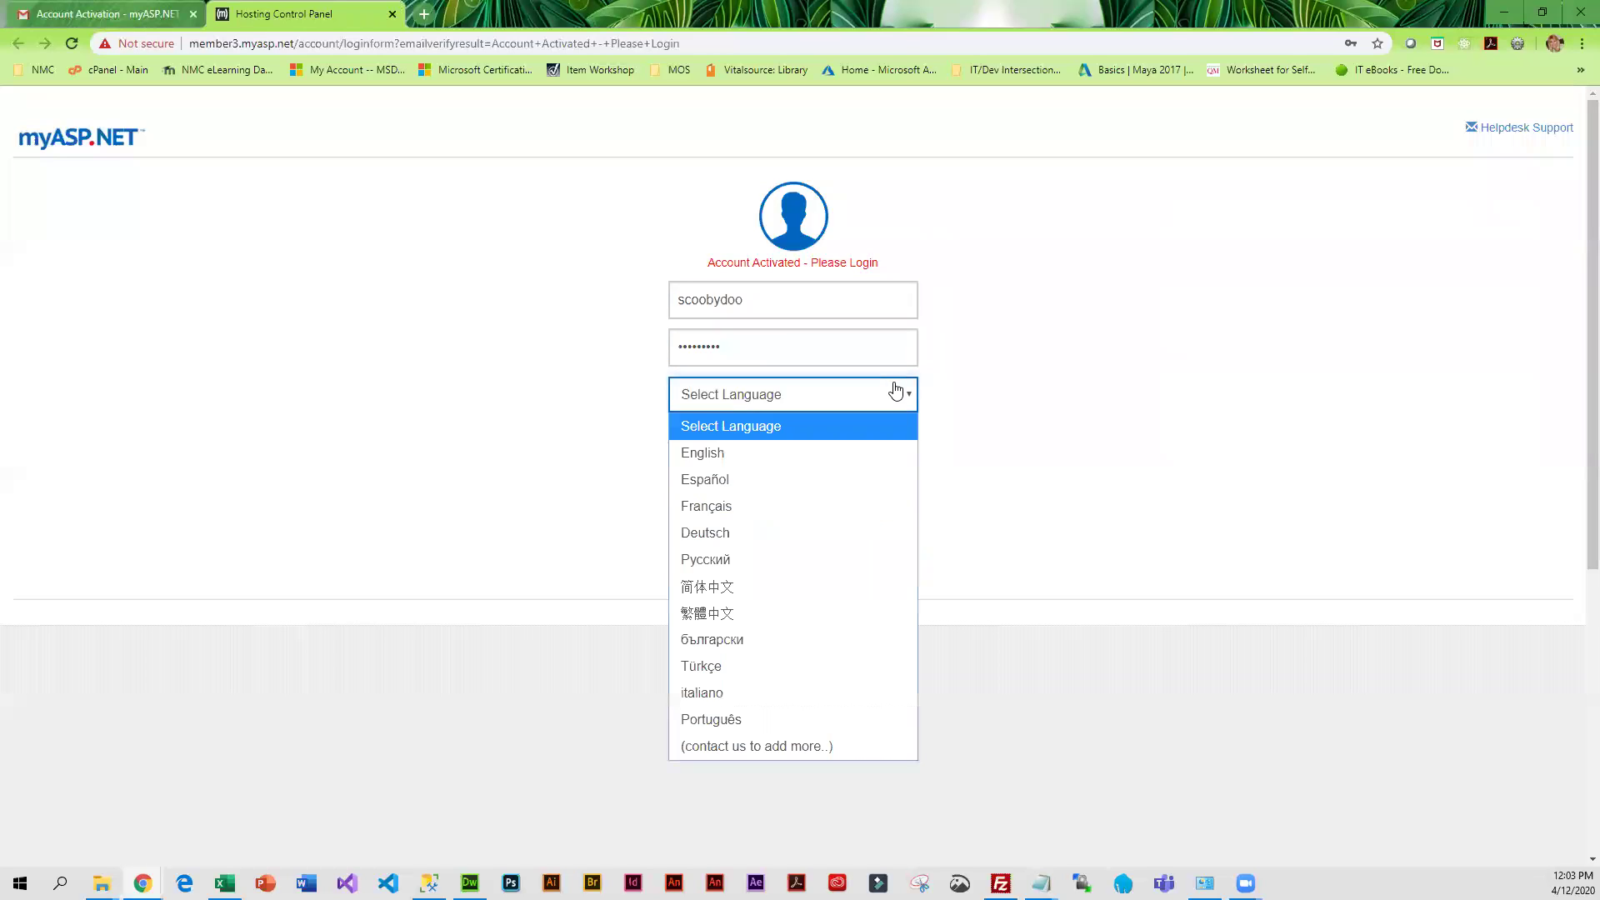
pyautogui.click(769, 458)
pyautogui.click(840, 511)
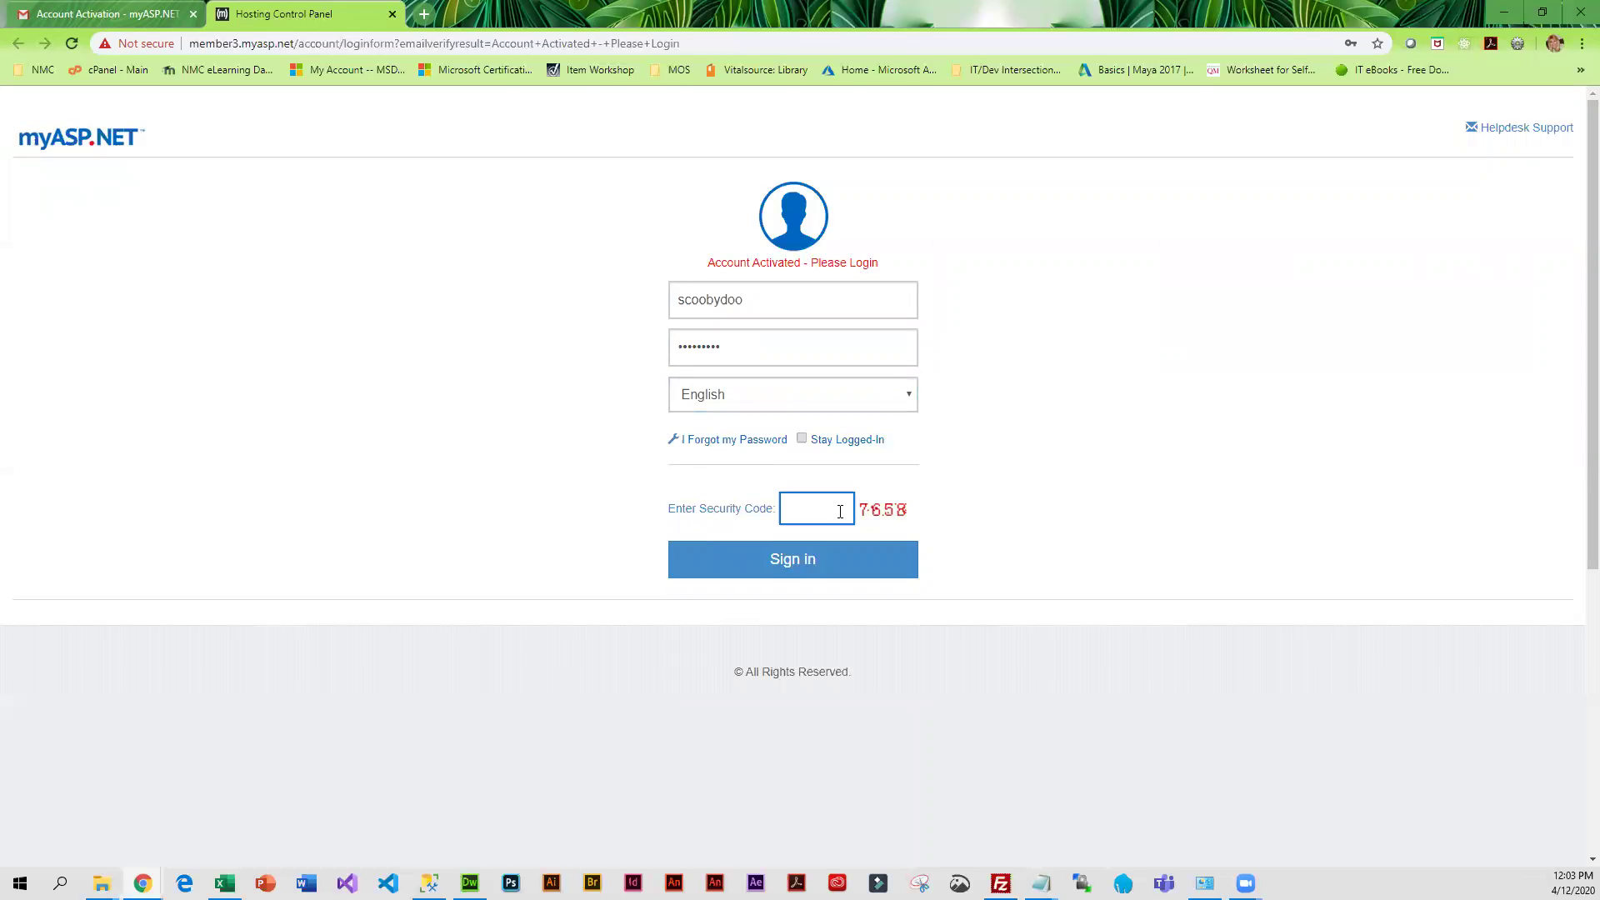
pyautogui.write('7658')
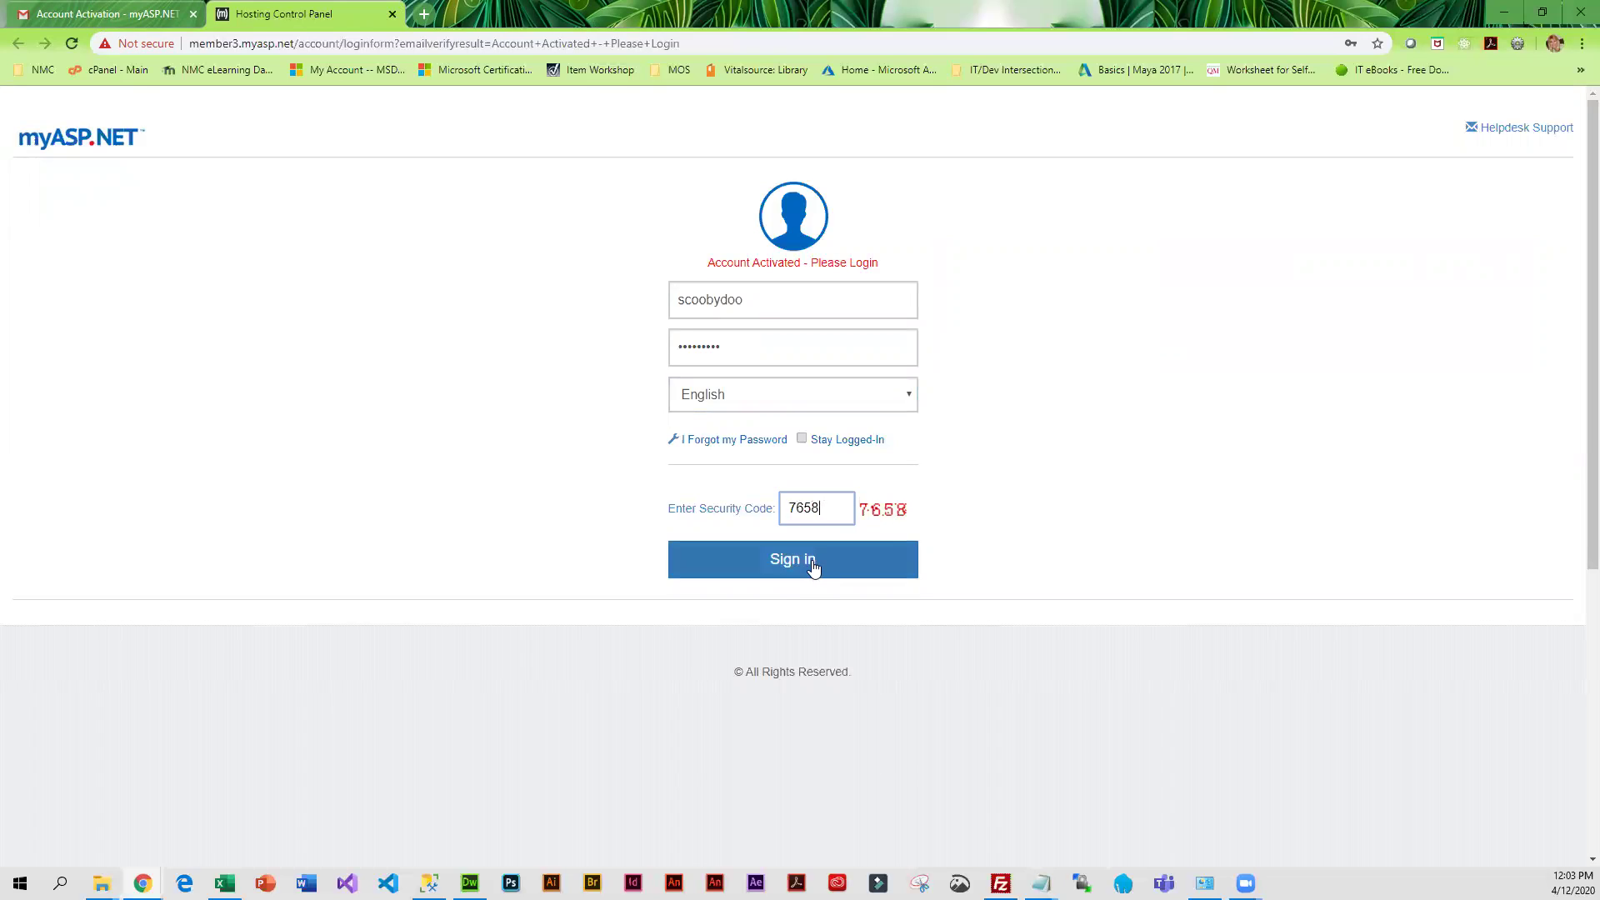
pyautogui.click(814, 565)
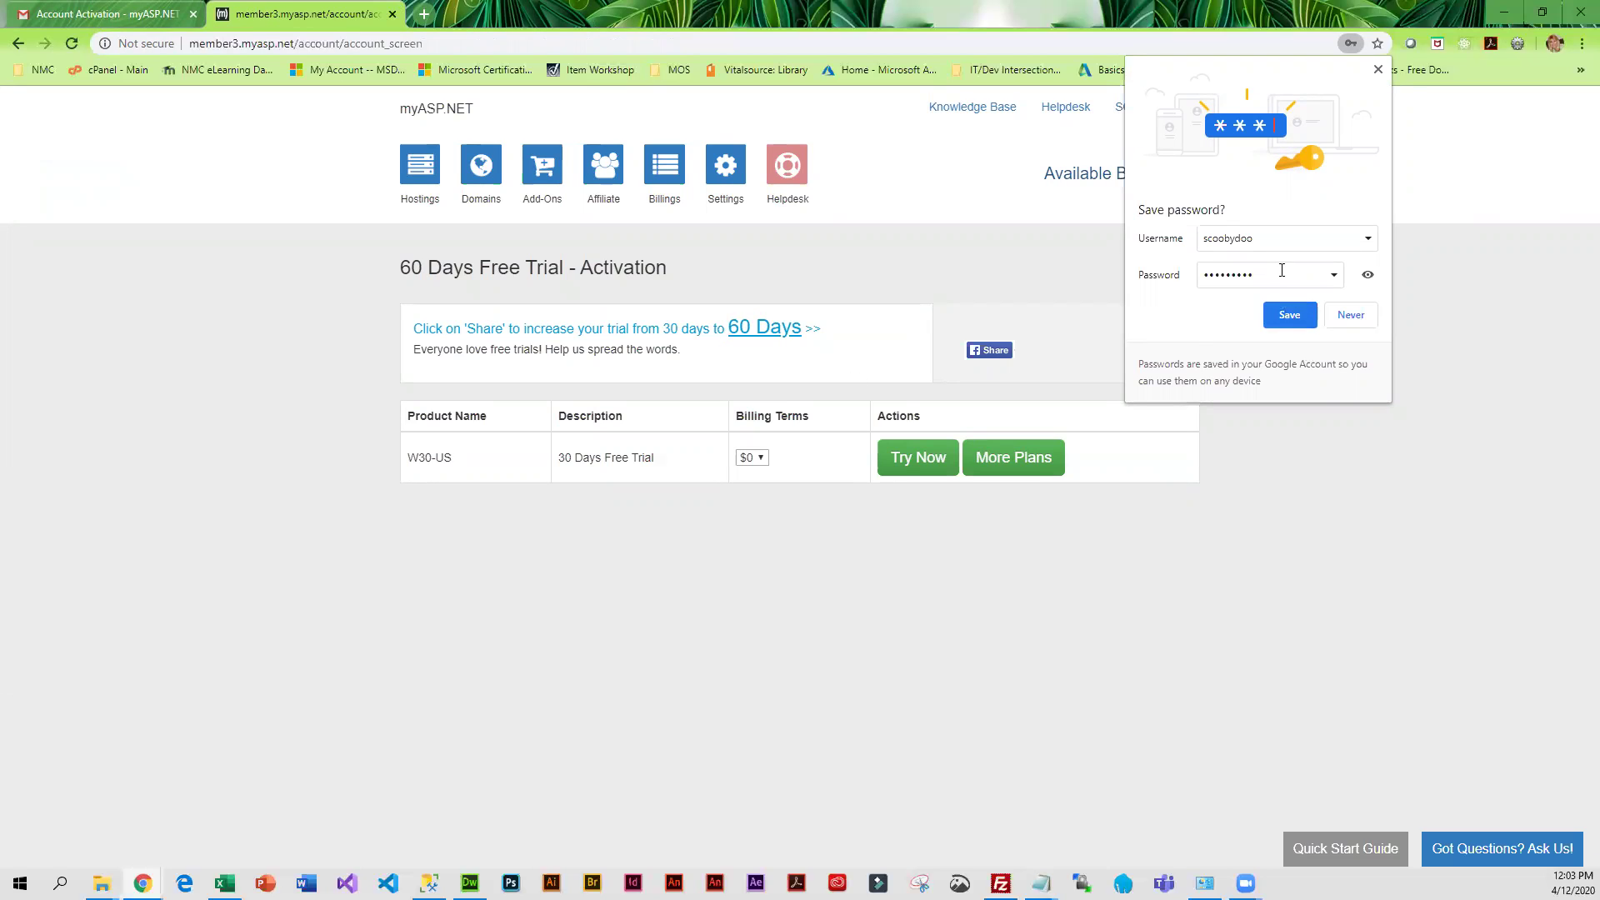
# Save the sign-in details in Chrome's password prompt
pyautogui.click(1288, 315)
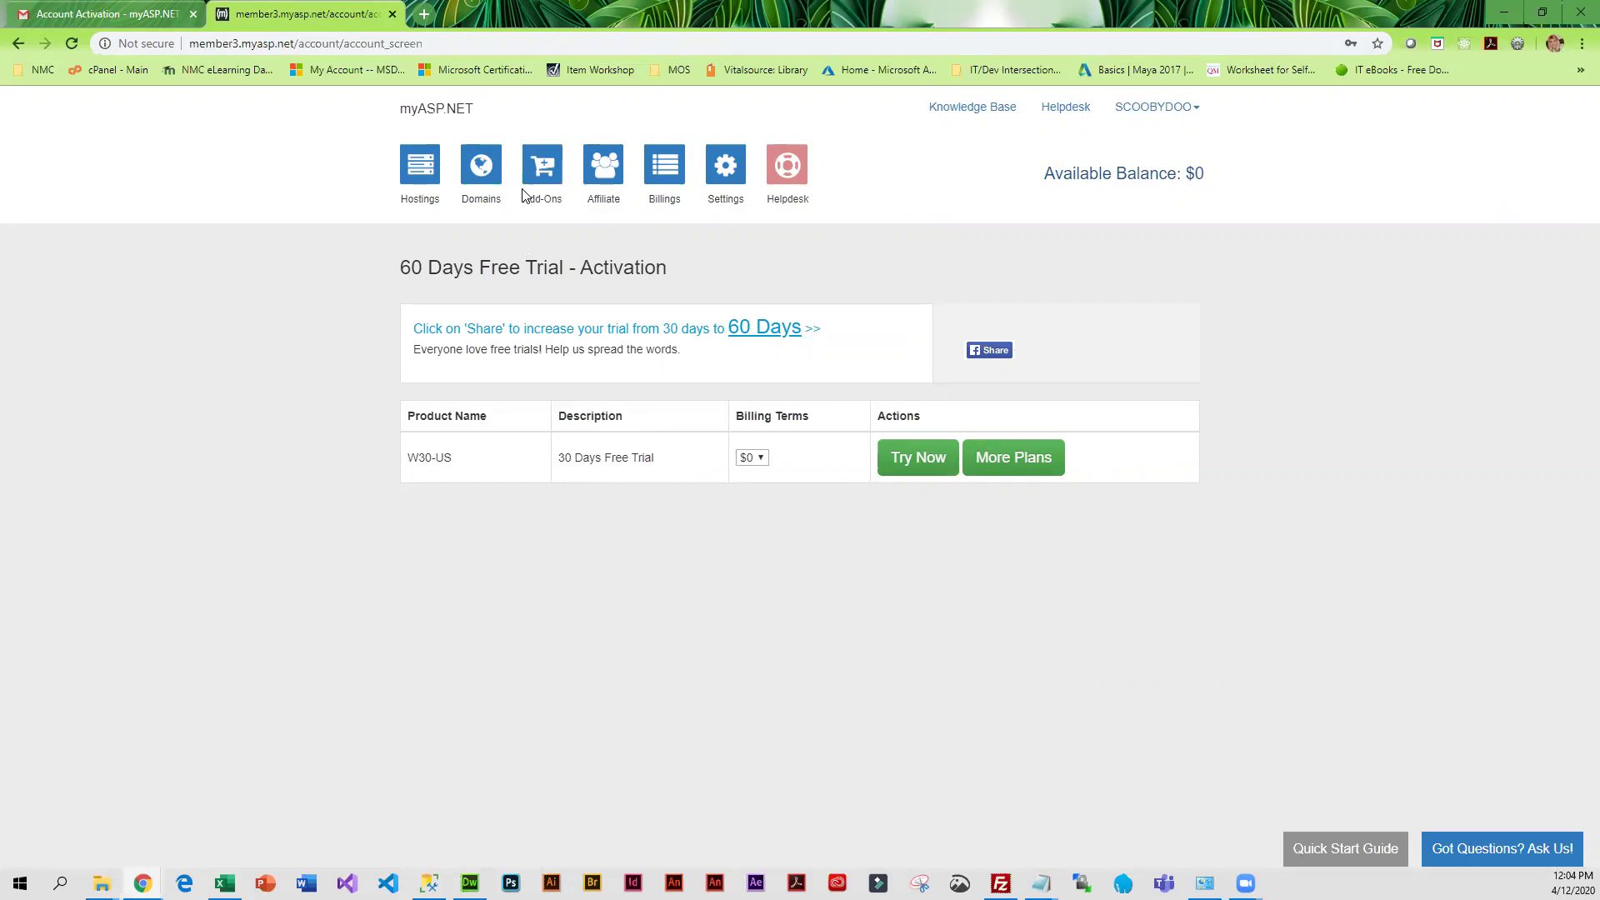
# Start the free trial with root folder myTestSite instead of site1, accept the phishing-site terms, and continue
pyautogui.click(907, 465)
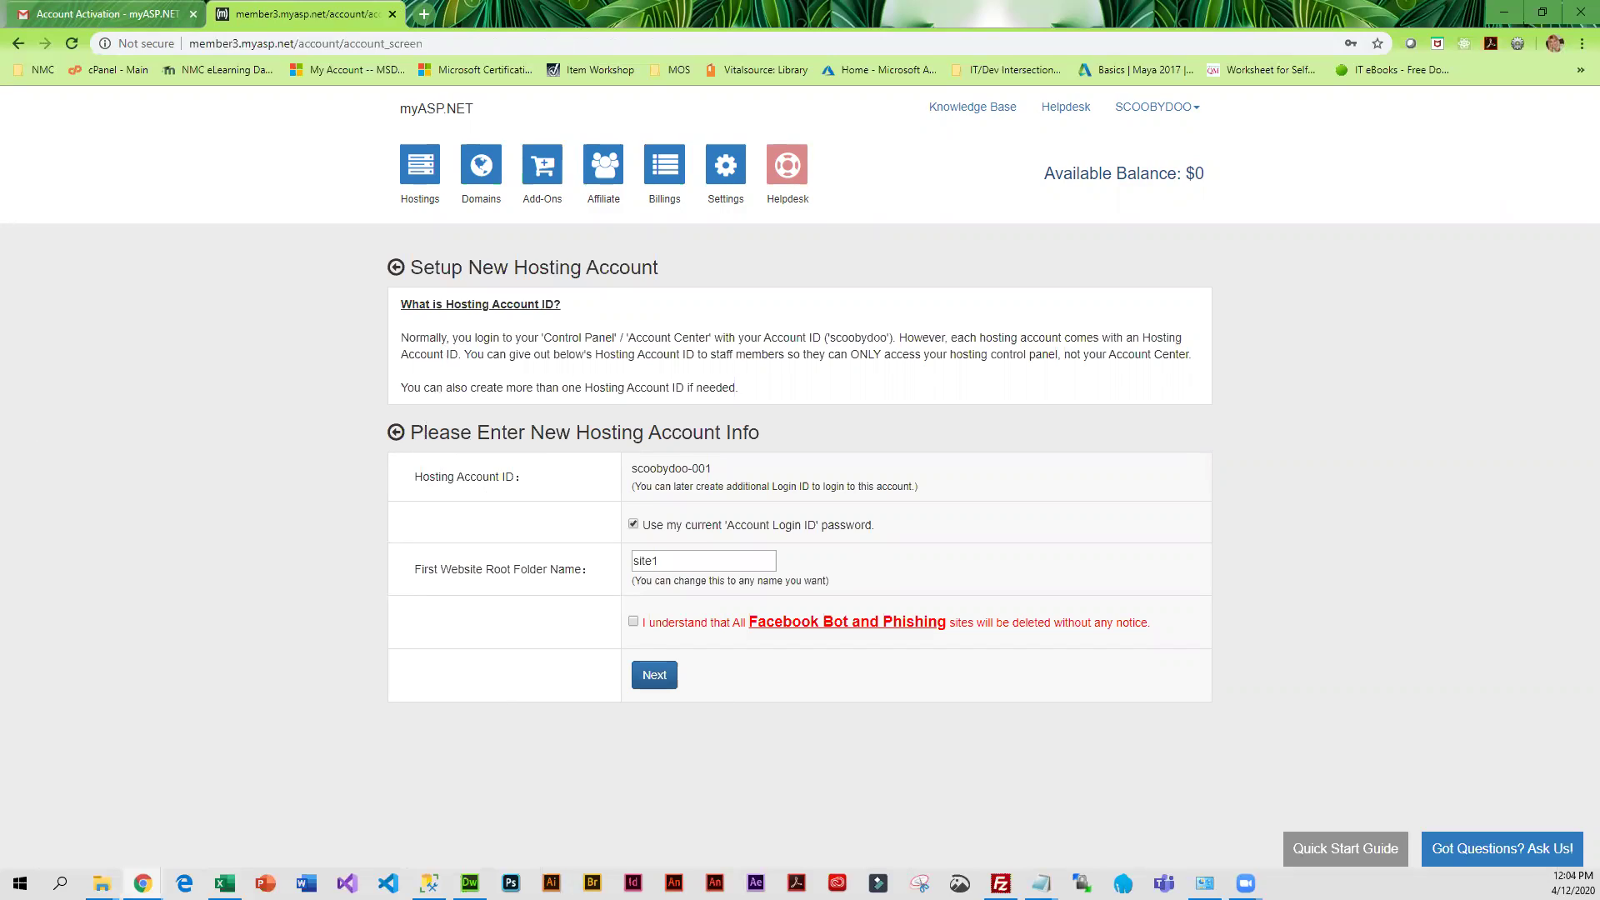
pyautogui.moveTo(682, 561); pyautogui.dragTo(632, 561)
pyautogui.write('myTestSite')
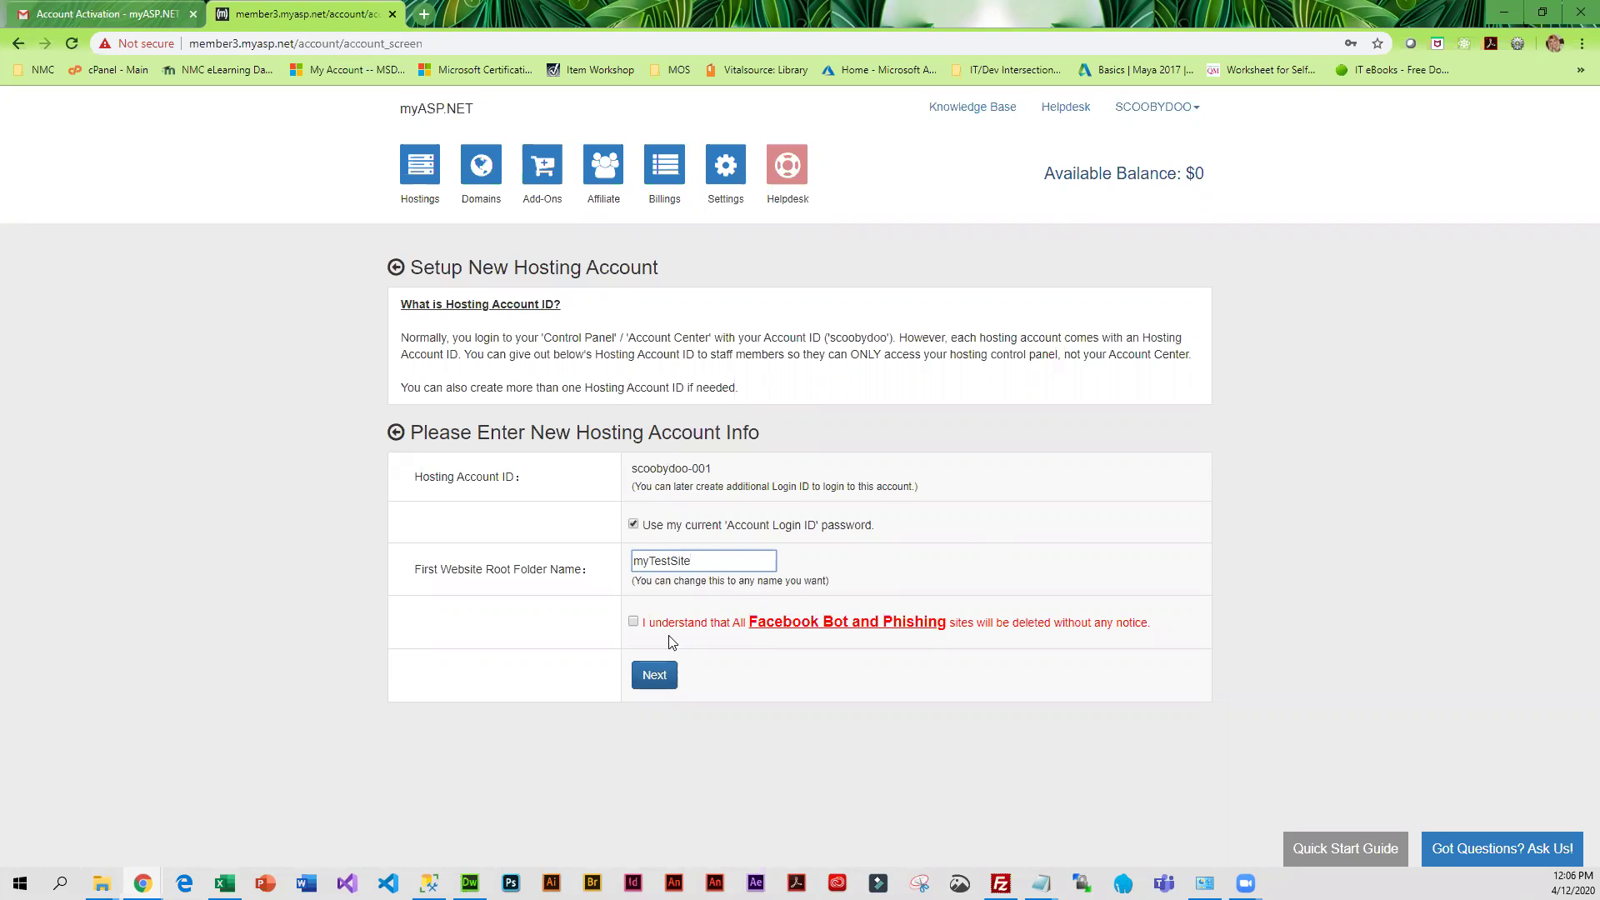
pyautogui.click(633, 623)
pyautogui.click(654, 677)
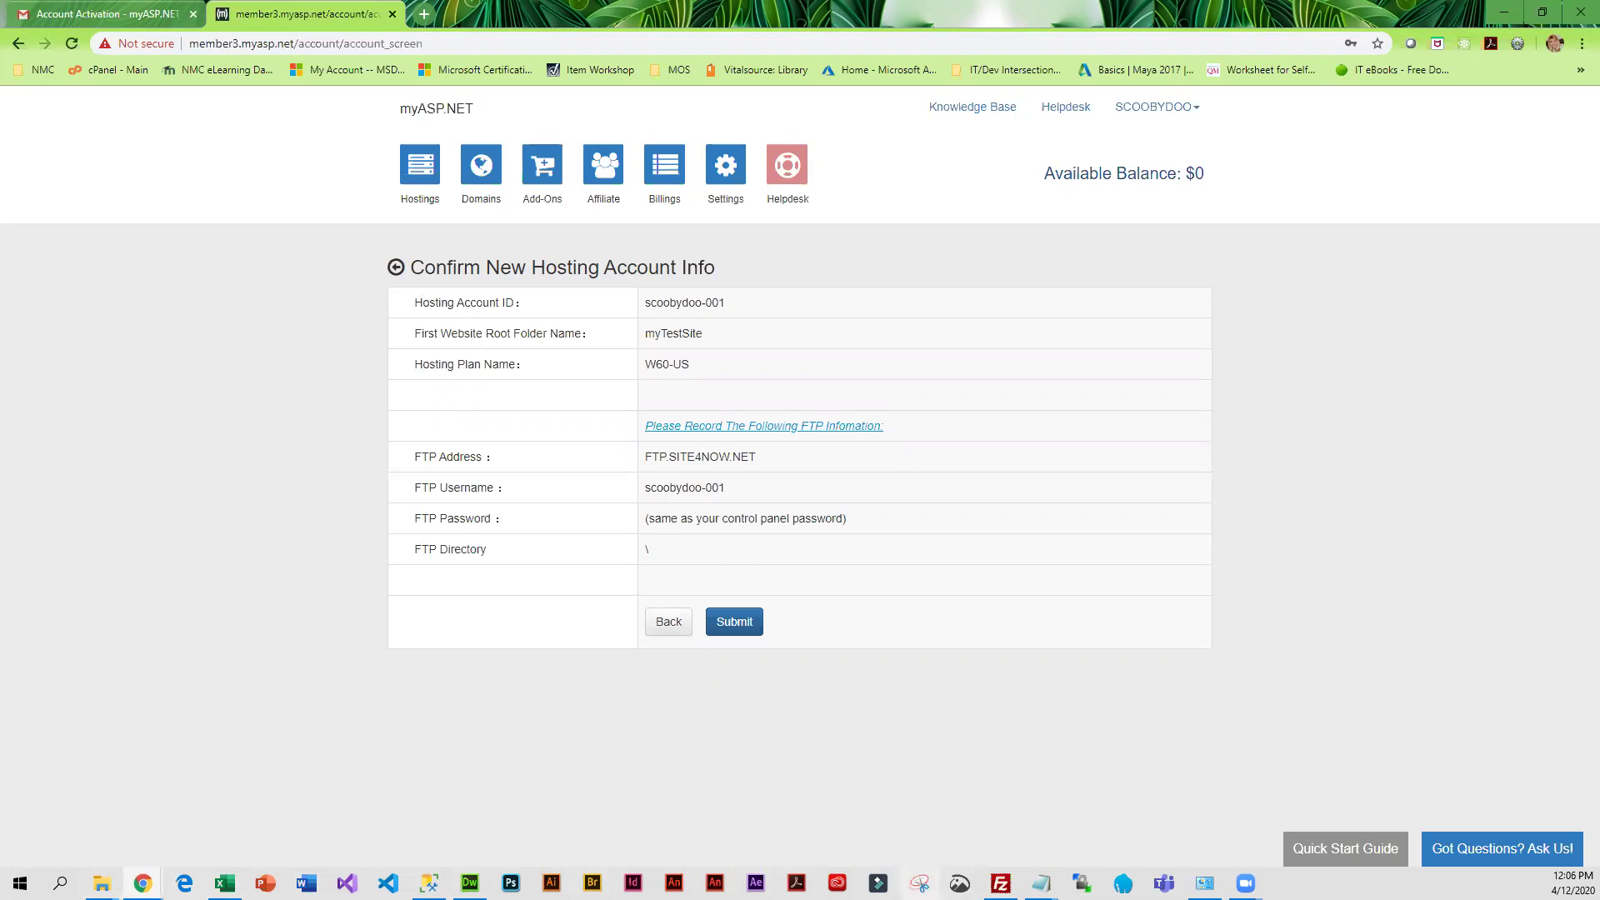
# Start a new Snipping Tool capture of the hosting account confirmation page
pyautogui.click(919, 884)
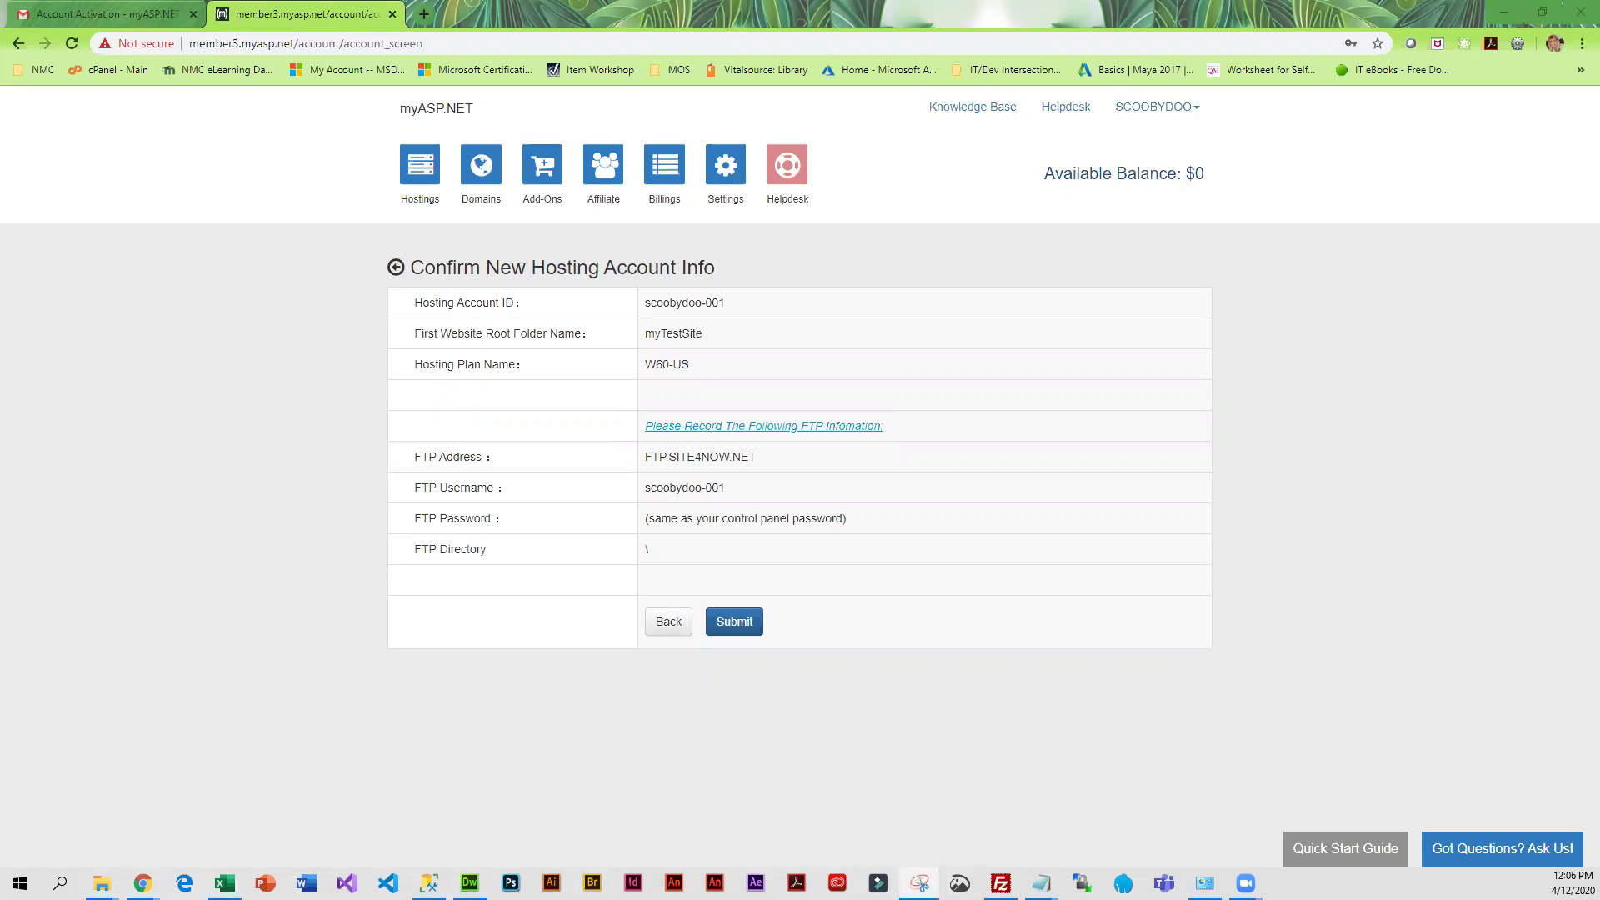
pyautogui.click(1262, 226)
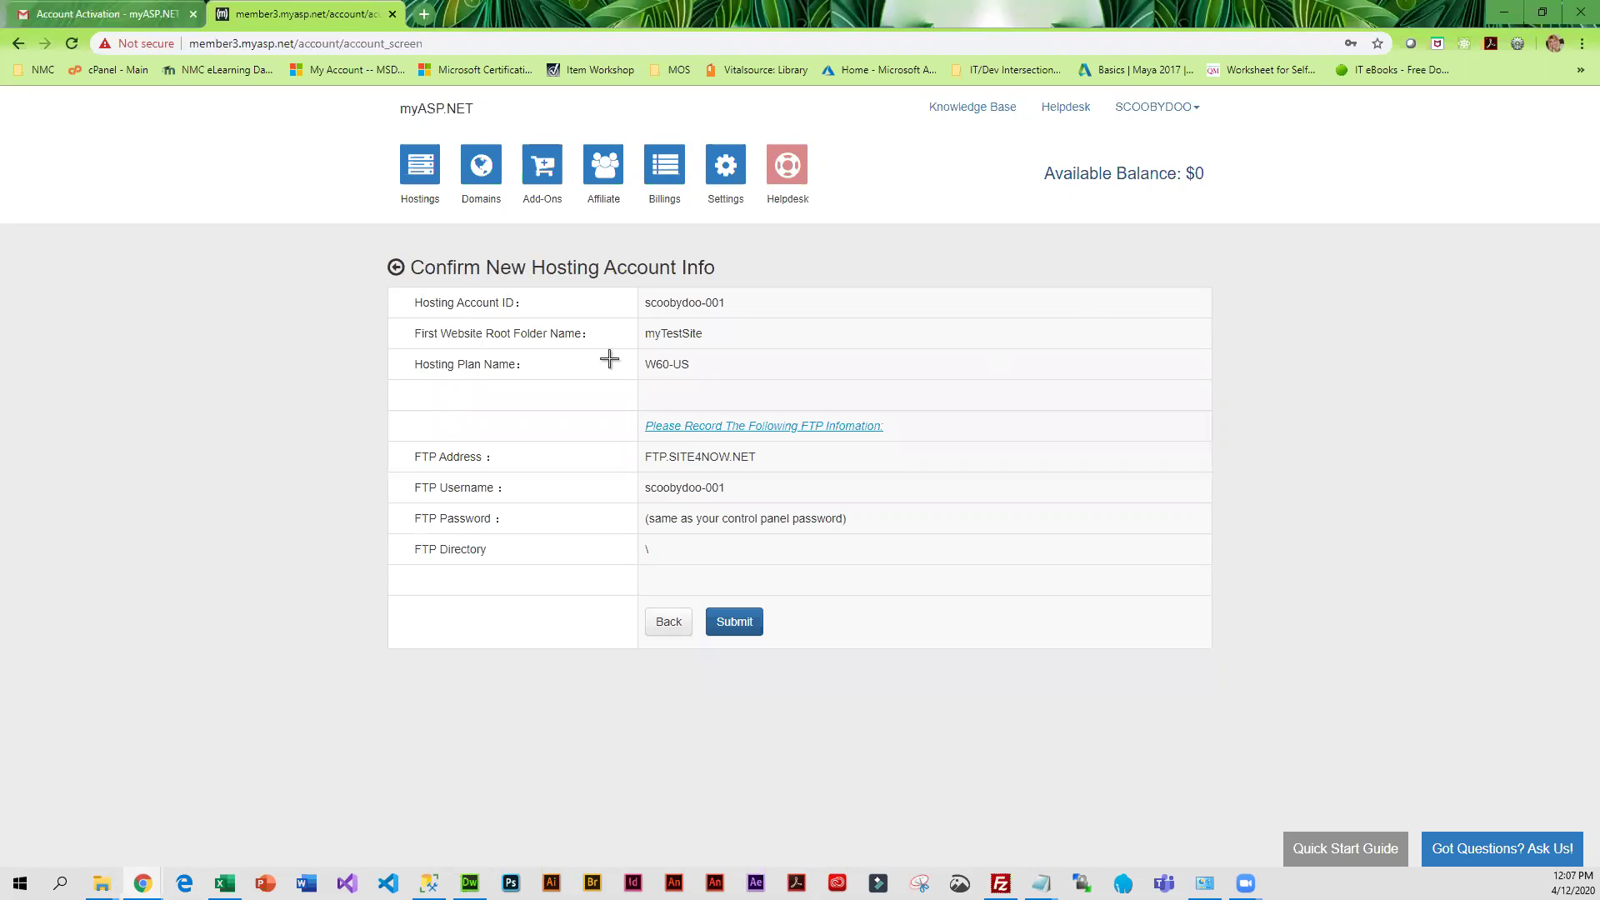
# Capture the confirmation table with FTP details and save it as scoobyTestAccountInfo
pyautogui.moveTo(378, 228); pyautogui.dragTo(1251, 691)
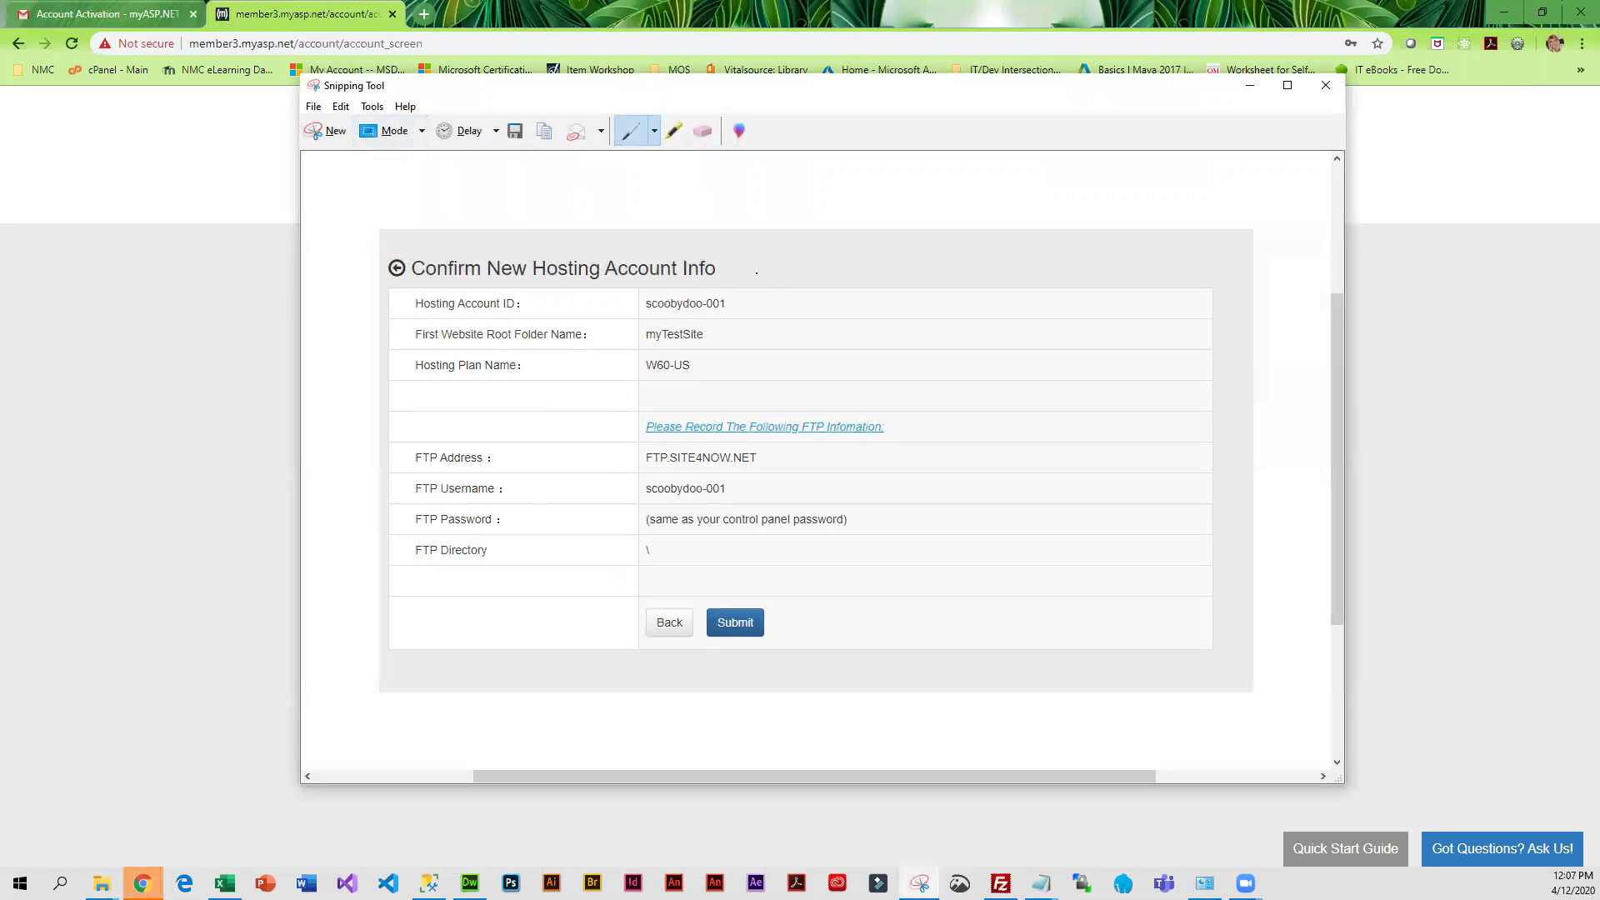
pyautogui.click(515, 131)
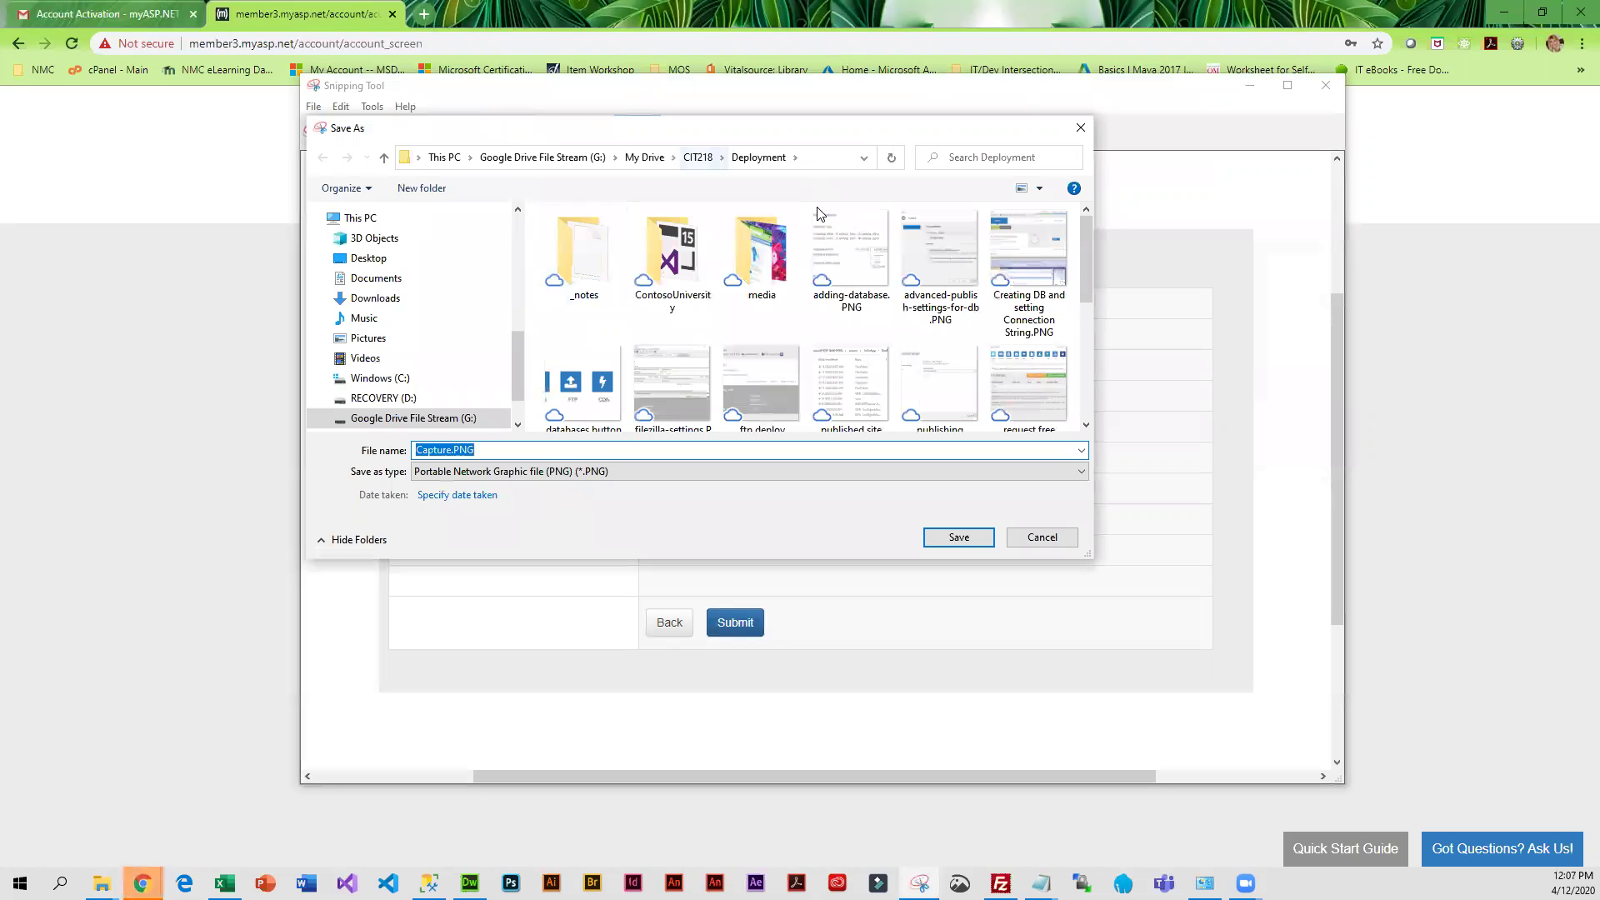
pyautogui.write('scoobyTestAccountI')
pyautogui.write('nfo')
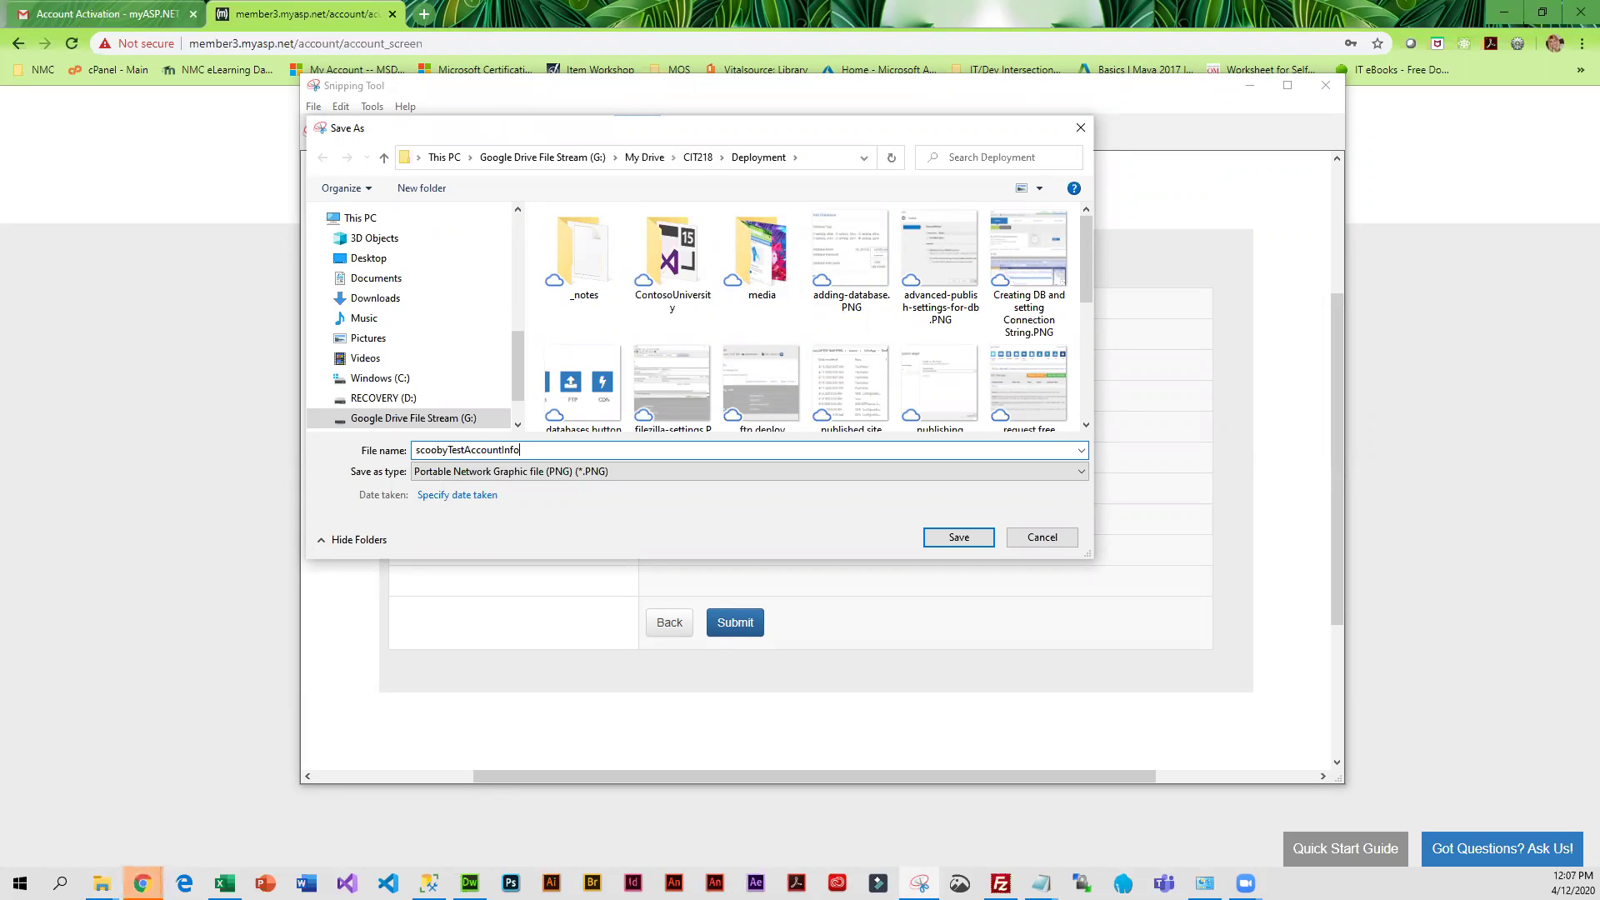
pyautogui.click(959, 538)
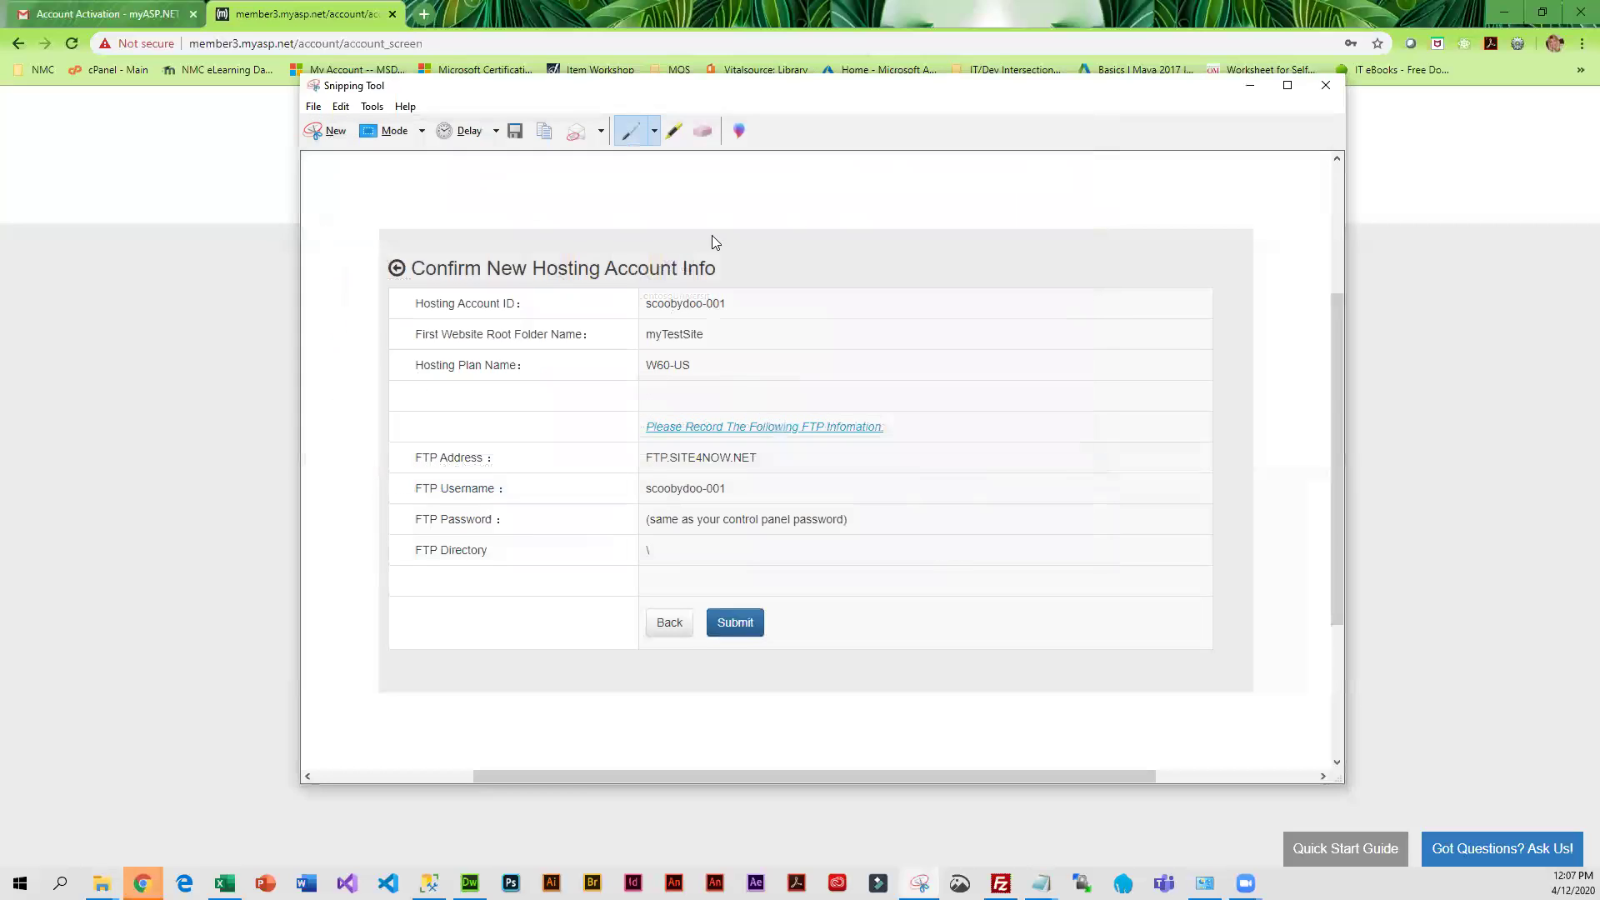
# Minimize Snipping Tool and submit the new myTestSite hosting account
pyautogui.click(1249, 85)
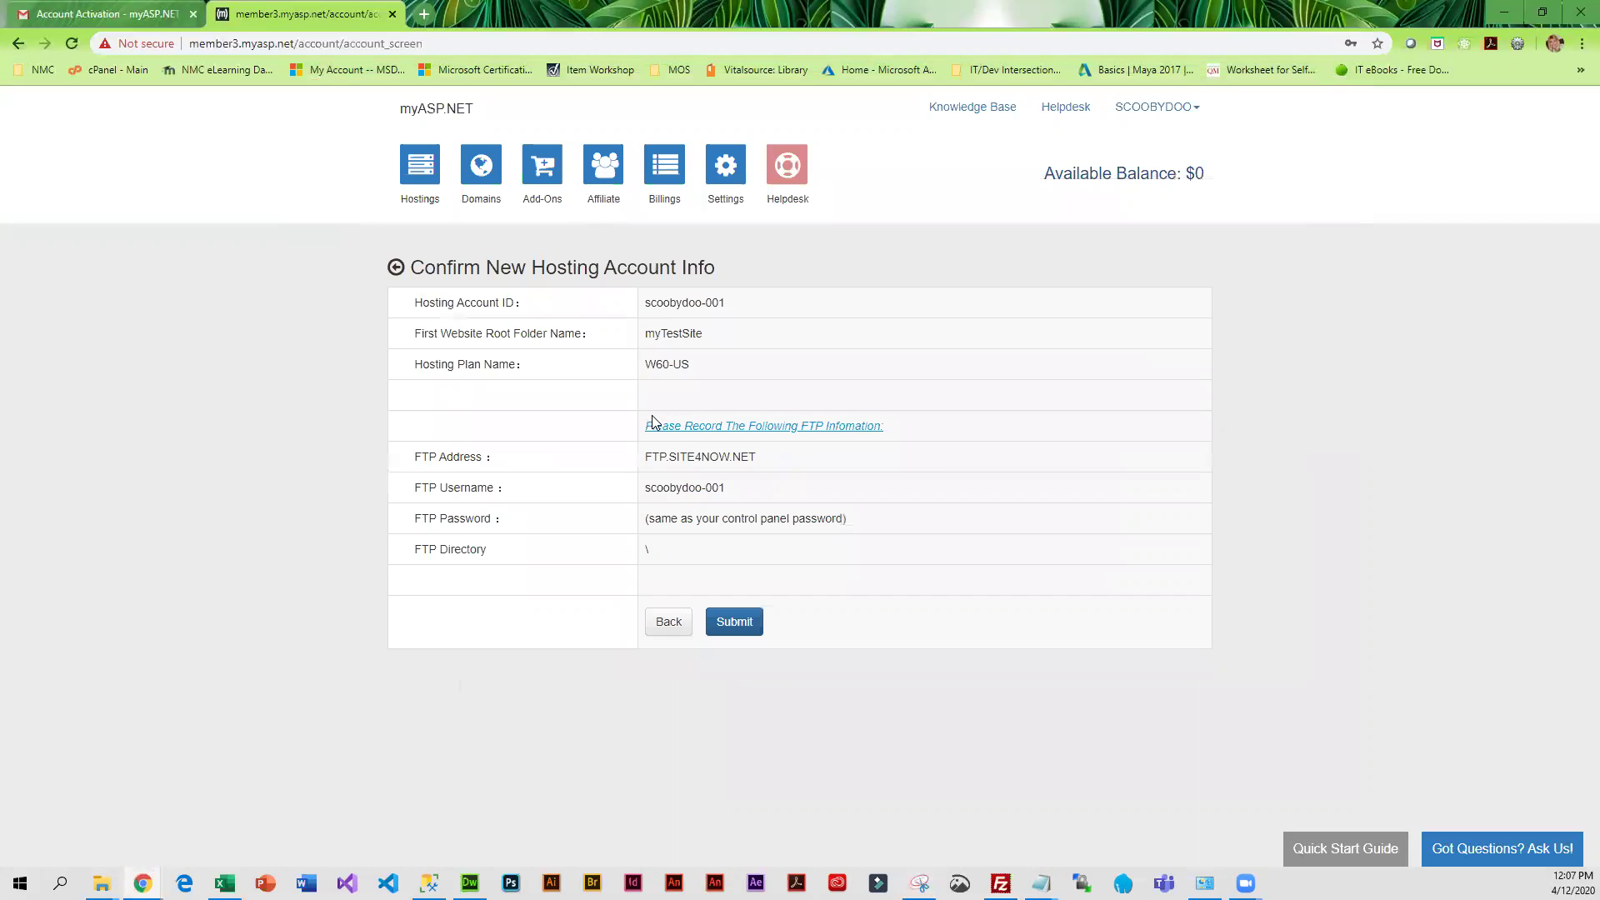
pyautogui.click(742, 625)
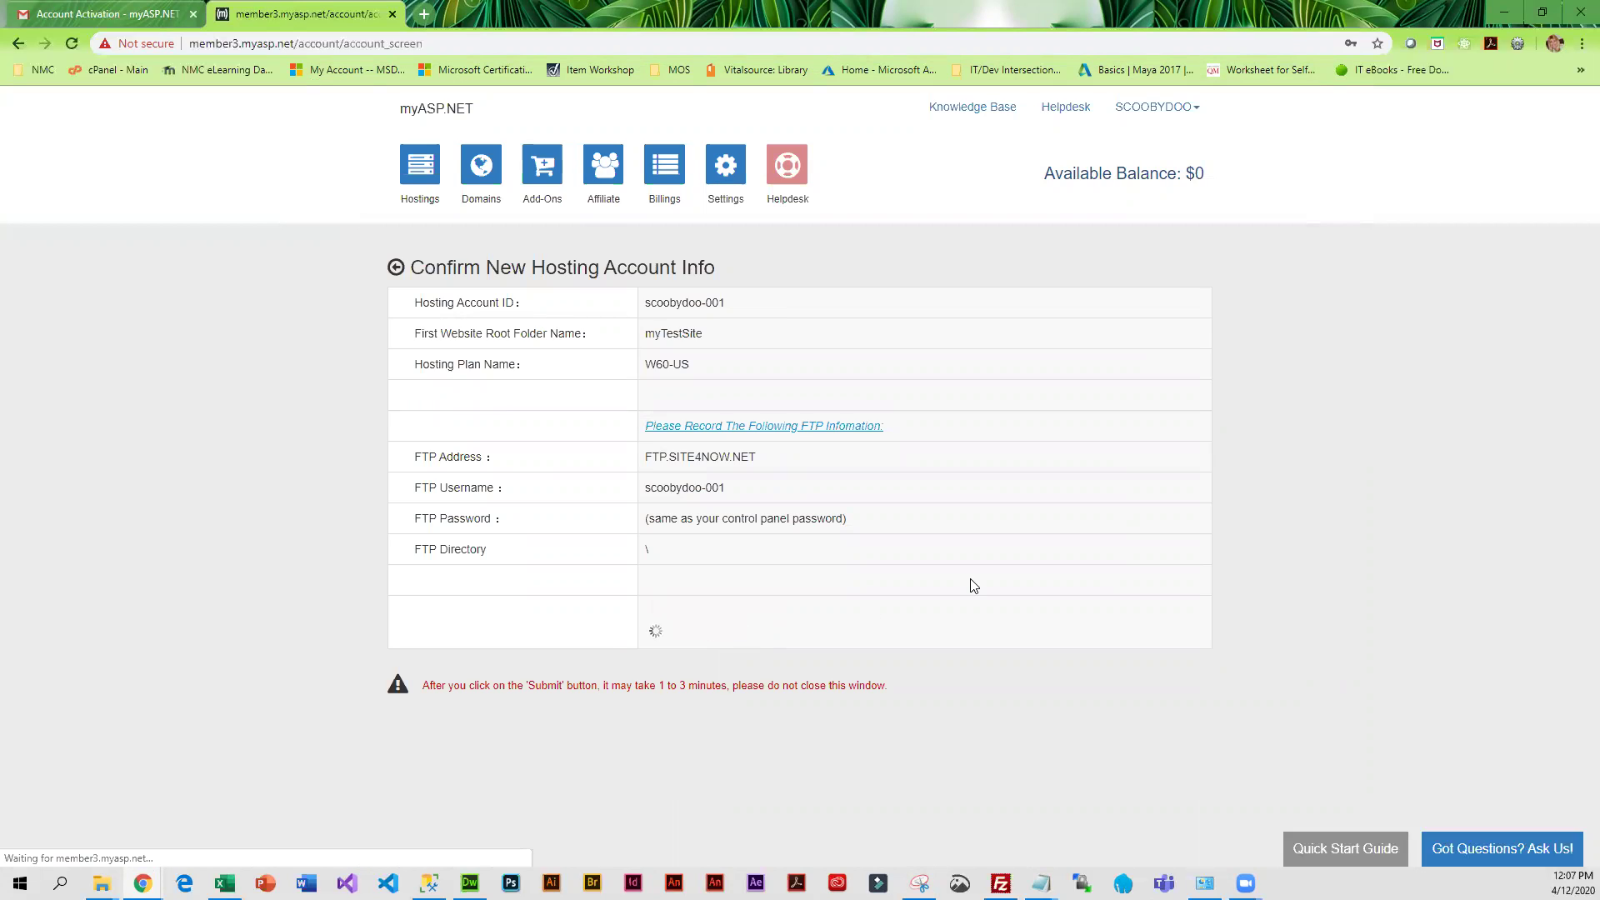